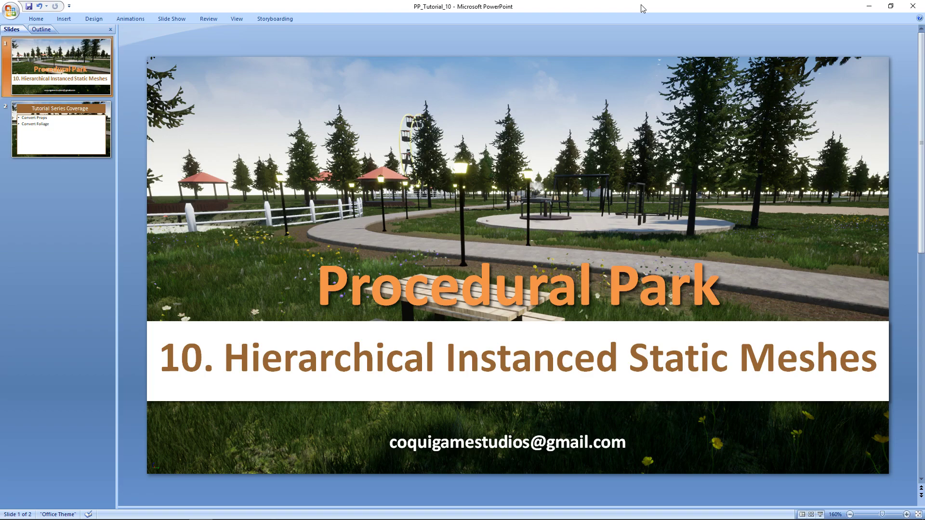
# Show the Tutorial Series Coverage slide and switch to the ProceduralPark project in Unreal Editor
pyautogui.click(50, 123)
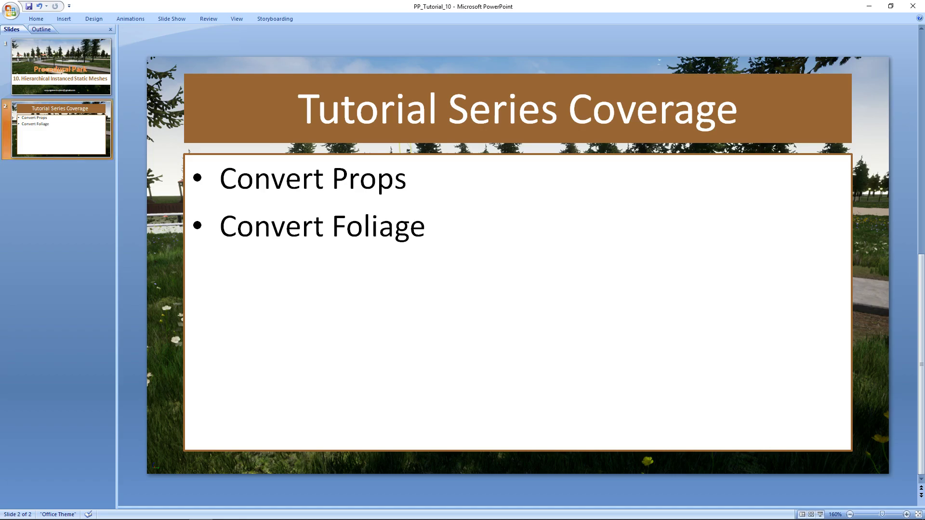
pyautogui.hotkey('alt', 'Tab')
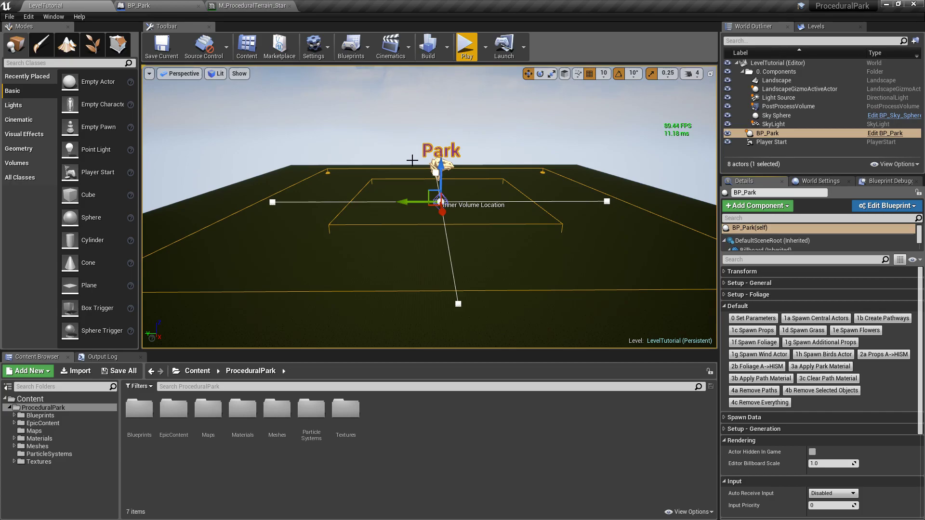
# Spawn the park's foliage on the empty landscape with BP_Park's 1f Spawn Foliage function
pyautogui.press('w')
pyautogui.moveTo(419, 108); pyautogui.dragTo(468, 106, button='right')
pyautogui.moveTo(448, 223); pyautogui.dragTo(419, 235, button='right')
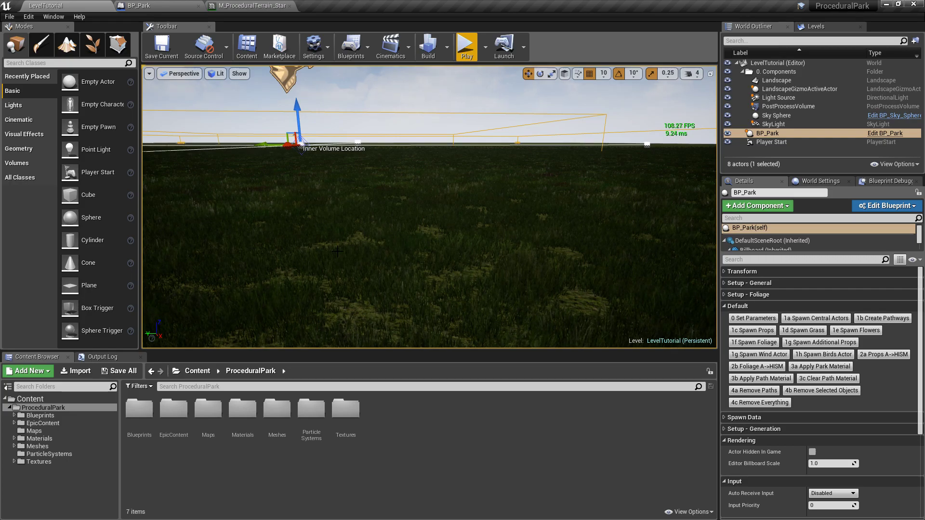
pyautogui.moveTo(389, 237); pyautogui.dragTo(409, 231, button='right')
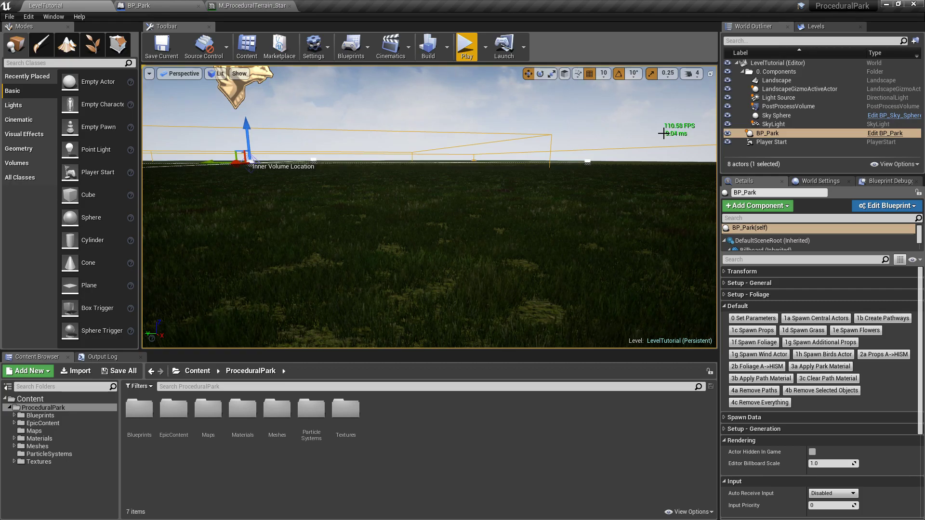
pyautogui.press('f')
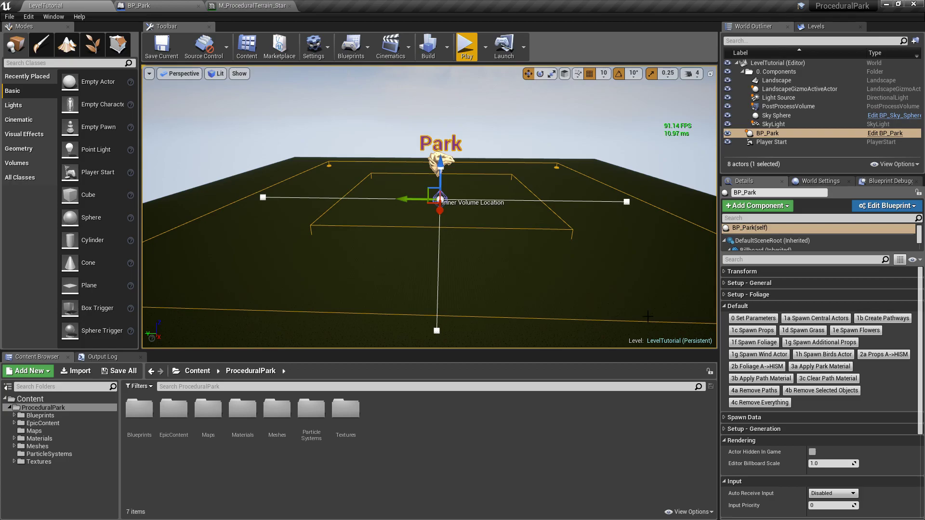
pyautogui.click(750, 345)
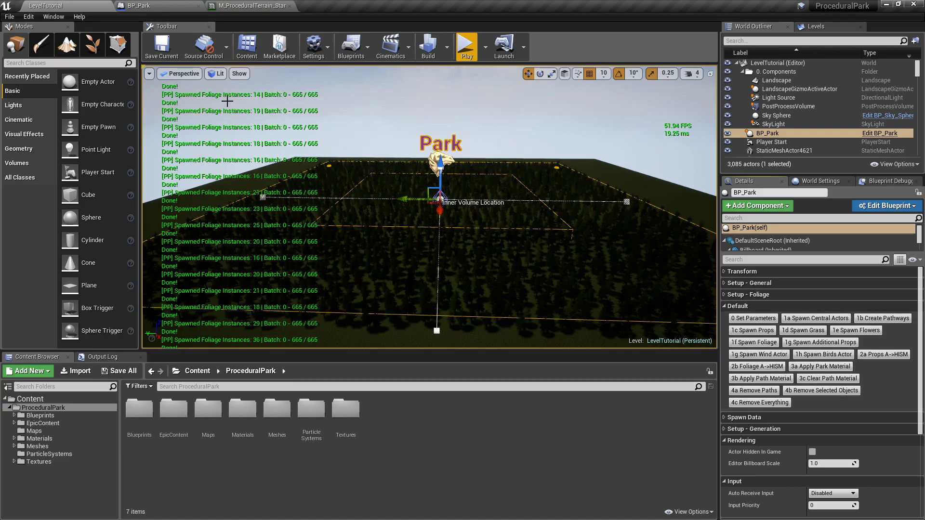
# Look over the spawned forest with the park actor deselected and start a full-screen play session of the level
pyautogui.moveTo(430, 207); pyautogui.dragTo(435, 247, button='right')
pyautogui.press('e')
pyautogui.scroll(3, 668, 122)
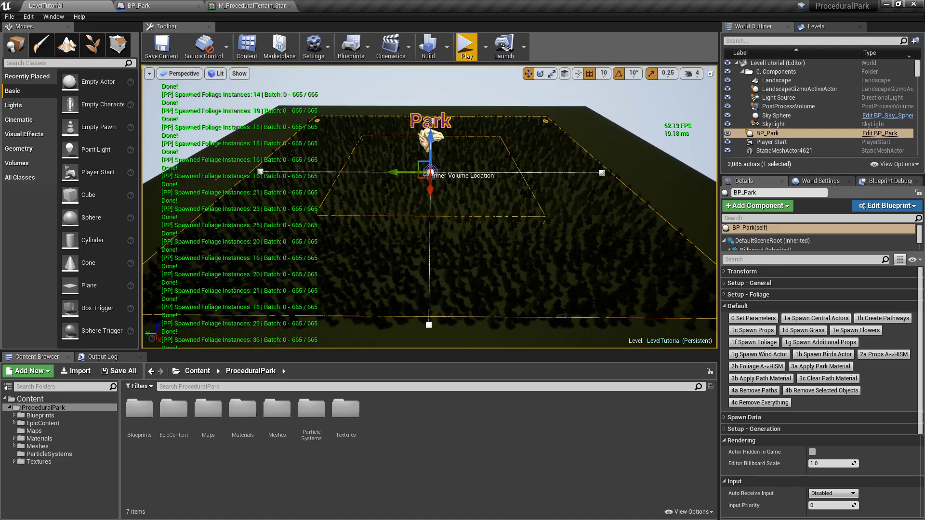
pyautogui.click(669, 122)
pyautogui.scroll(5, 669, 122)
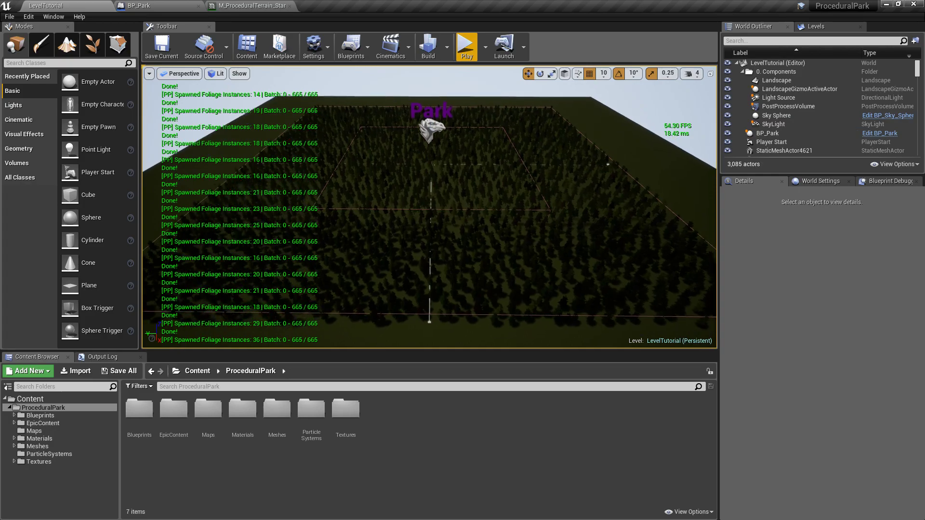
pyautogui.moveTo(430, 207); pyautogui.dragTo(428, 181, button='right')
pyautogui.click(465, 51)
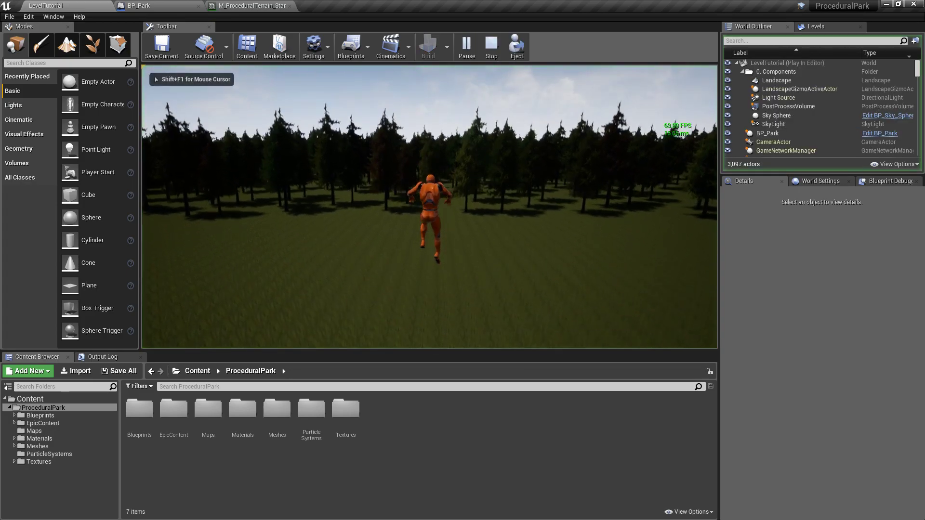
pyautogui.press('w')
pyautogui.press('F11')
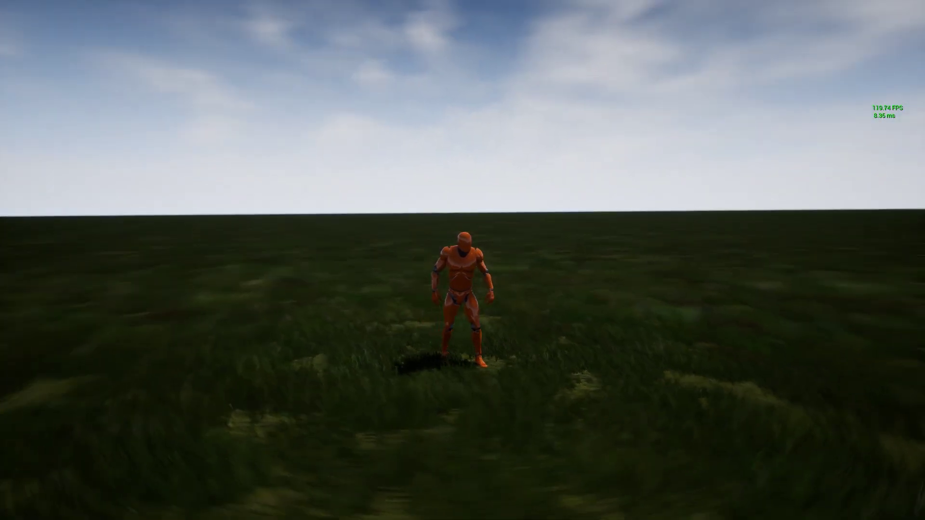
# Run the character along the forest edge to check the frame rate, and end the full-screen play session
pyautogui.press('w')
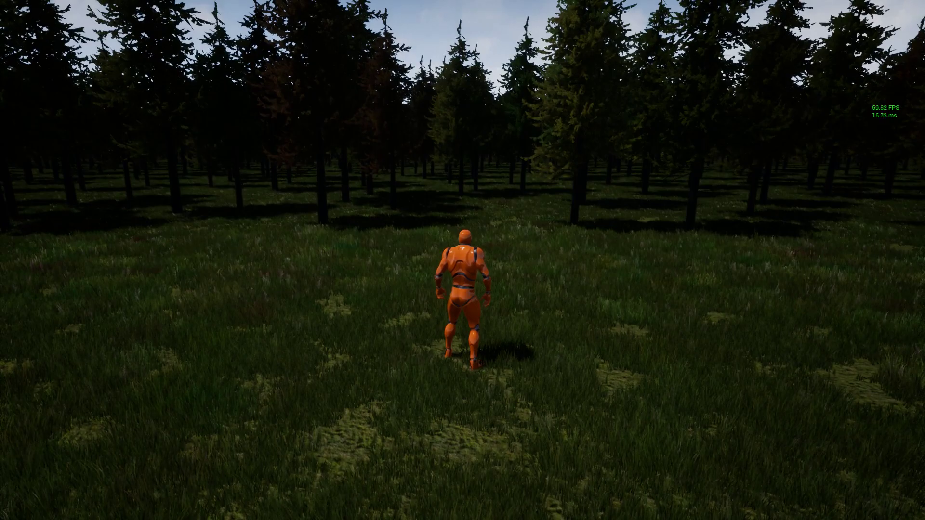
pyautogui.press('d')
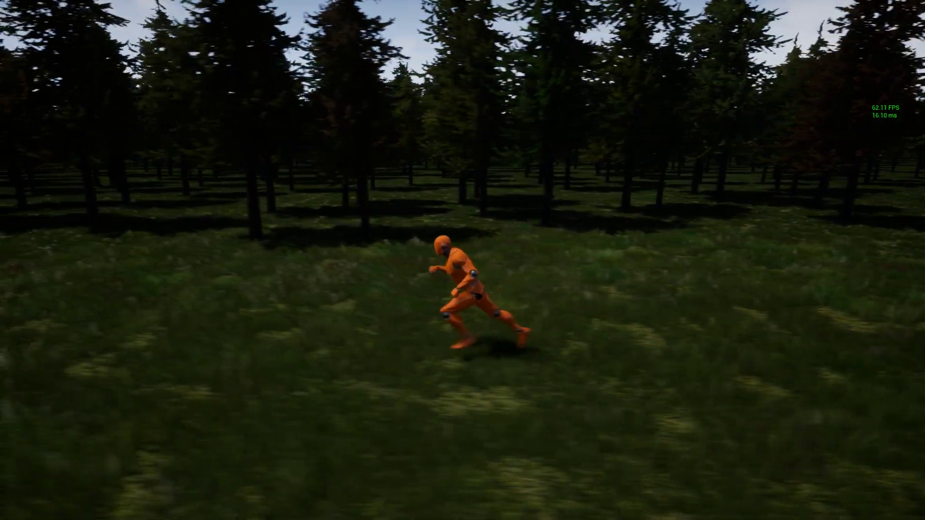
pyautogui.press('w')
pyautogui.press('d')
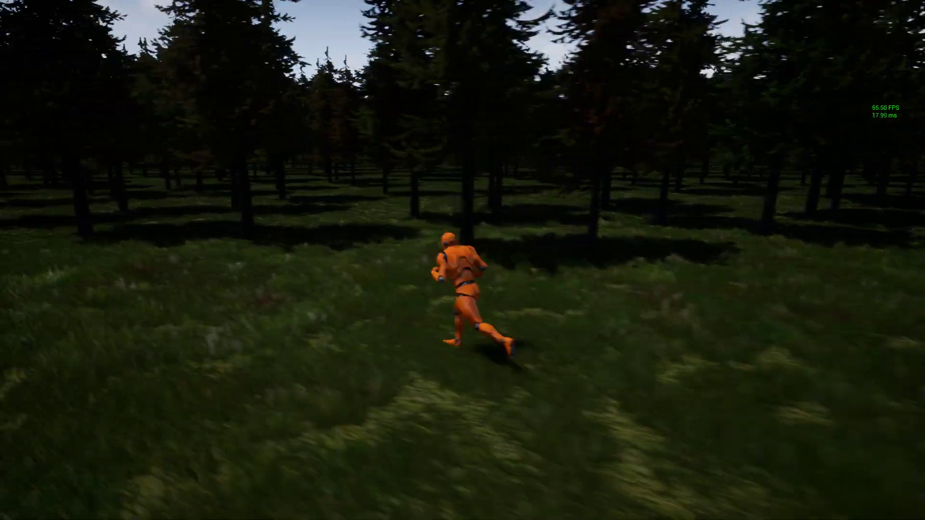
pyautogui.press('a')
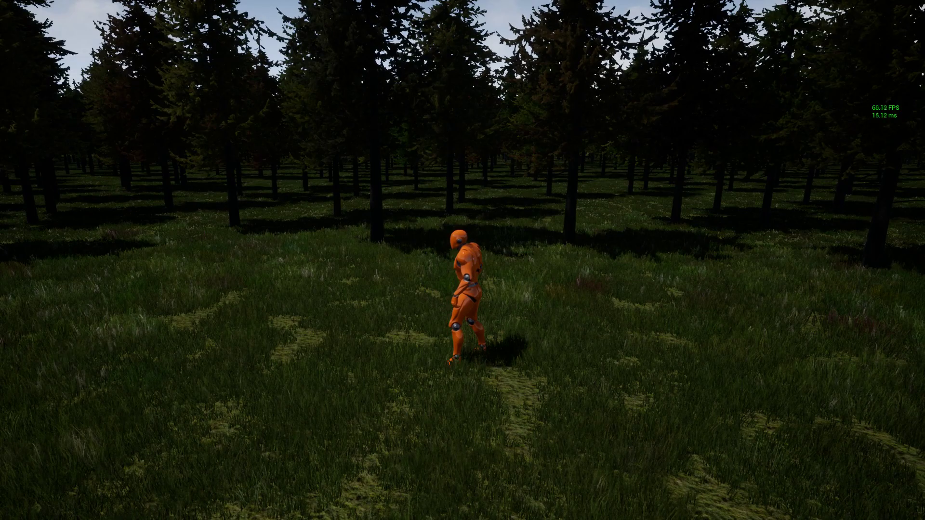
pyautogui.press('Escape')
pyautogui.scroll(-15, 513, 127)
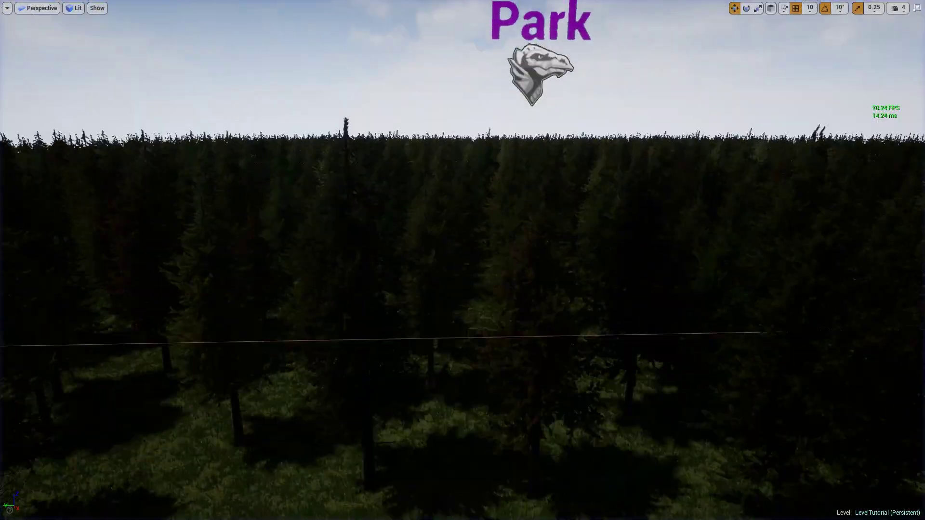
pyautogui.press('F11')
# Select several spawned pine trees one at a time to inspect their individual static mesh actors
pyautogui.click(459, 268)
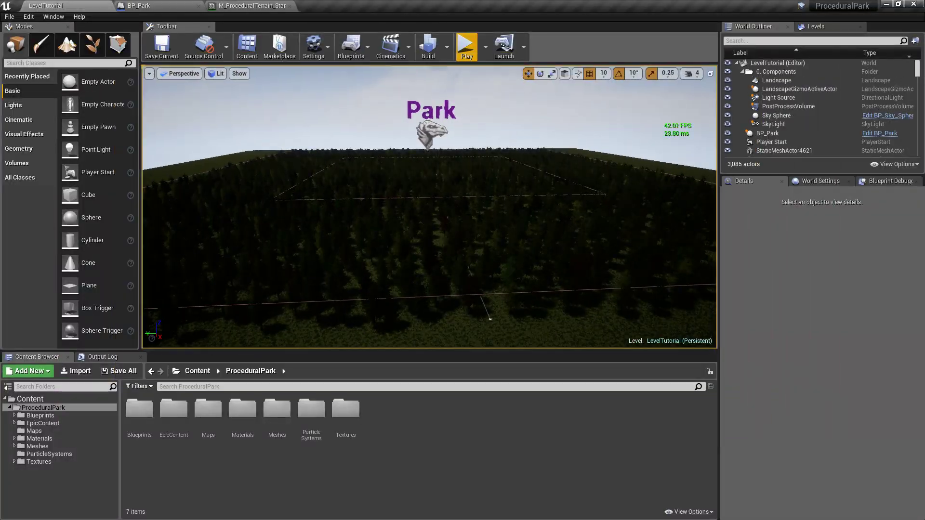
pyautogui.click(370, 248)
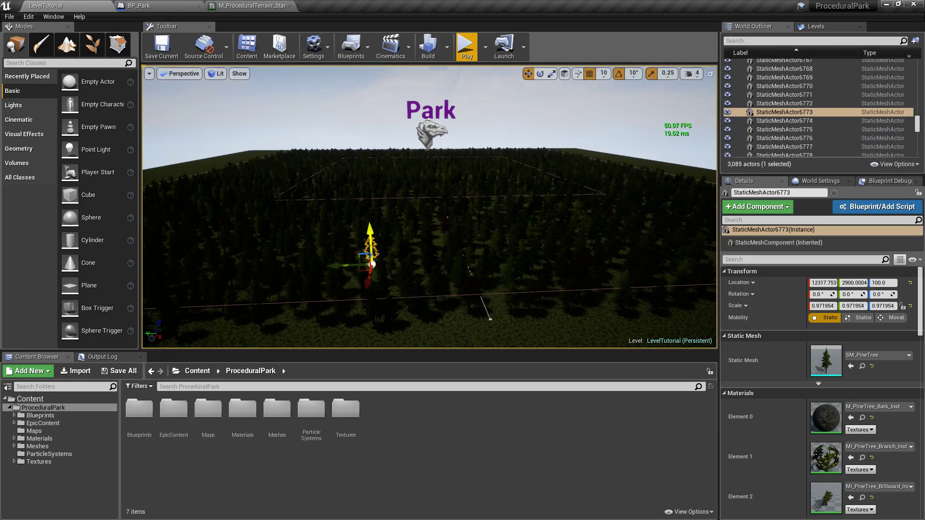
pyautogui.click(411, 213)
pyautogui.click(455, 246)
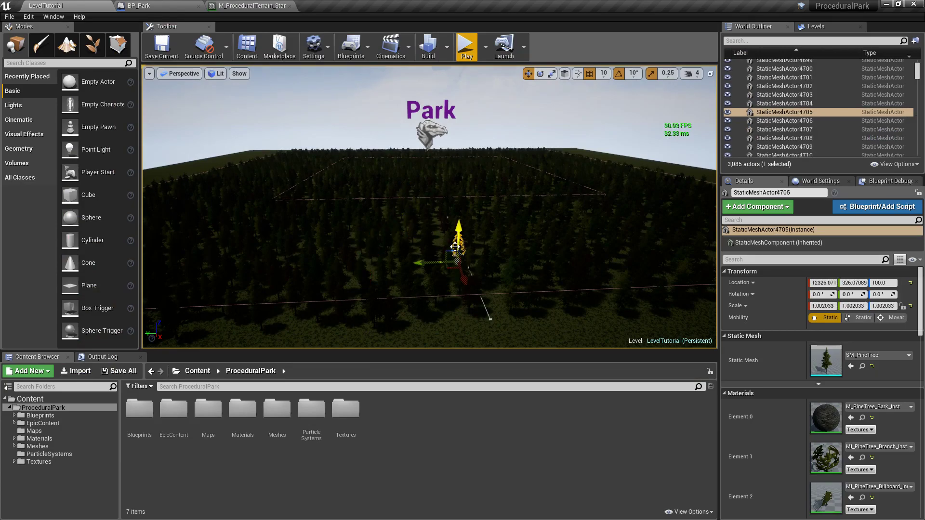
# Delete a single pine tree at the forest's front edge and undo the deletion
pyautogui.click(469, 301)
pyautogui.press('Delete')
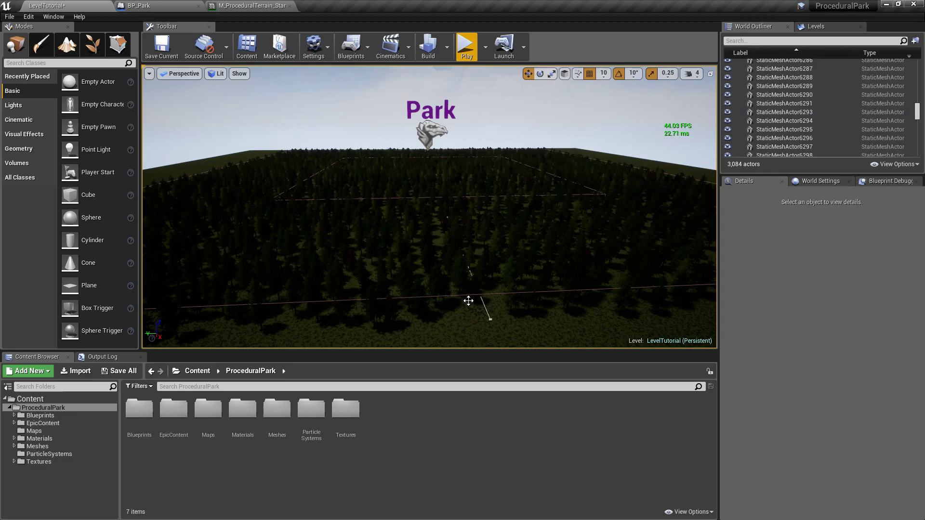
pyautogui.click(464, 288)
pyautogui.hotkey('ctrl', 'z')
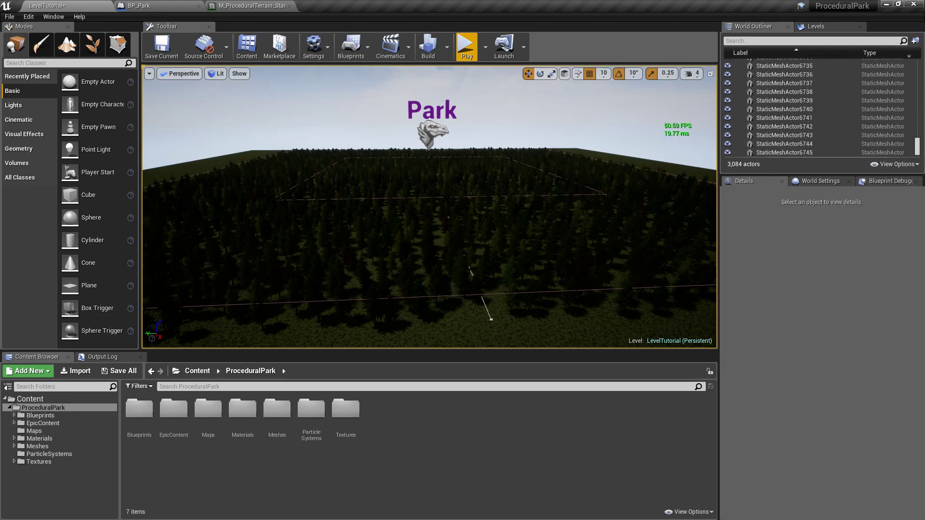
pyautogui.hotkey('ctrl', 'z')
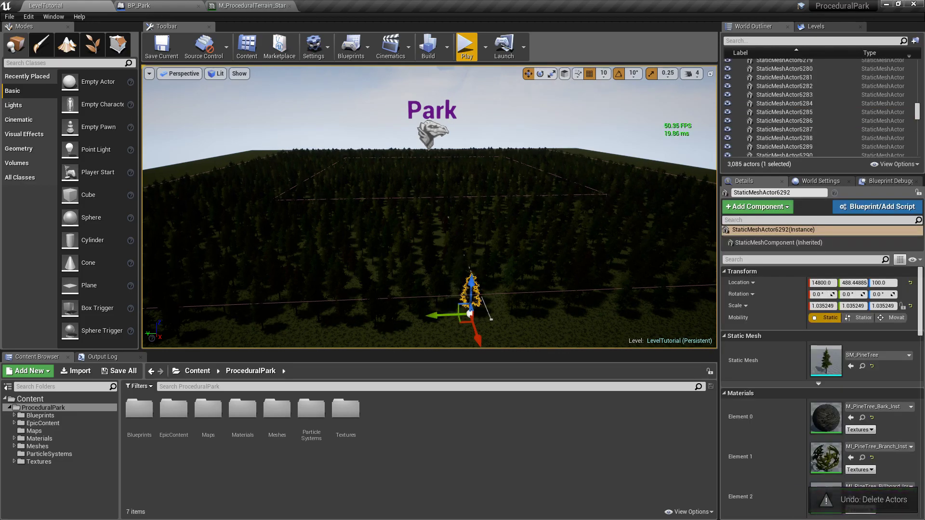
# Convert the spawned foliage actors to hierarchical instanced static meshes with BP_Park's 2b Foliage A->HISM function
pyautogui.click(448, 136)
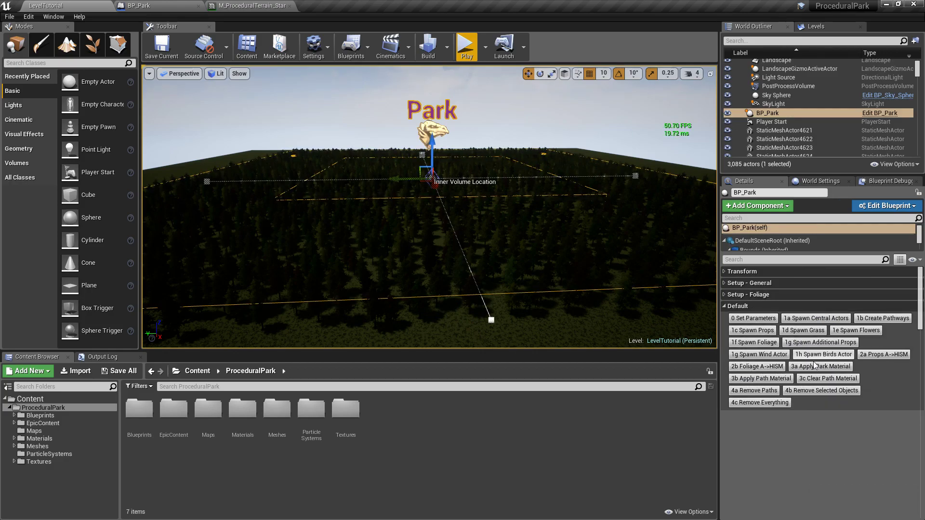
pyautogui.click(767, 370)
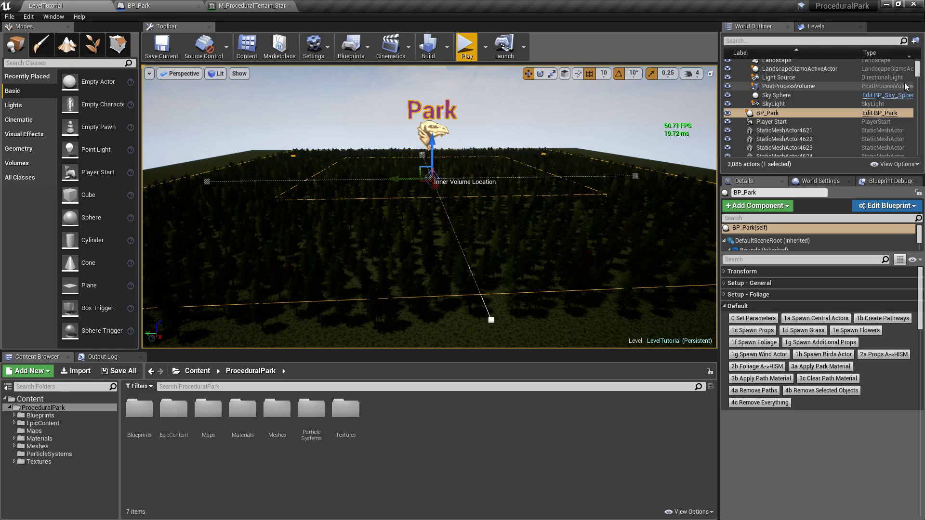
pyautogui.moveTo(918, 67); pyautogui.dragTo(918, 81)
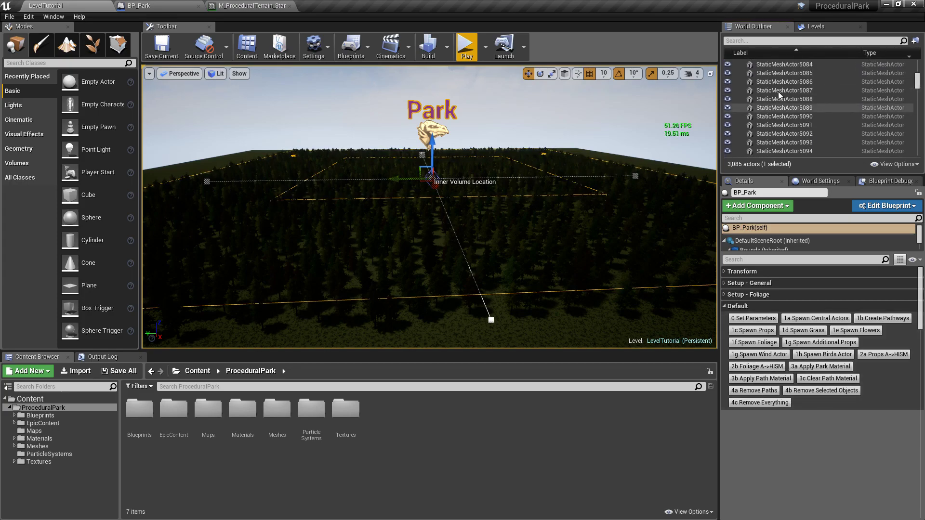
pyautogui.click(759, 369)
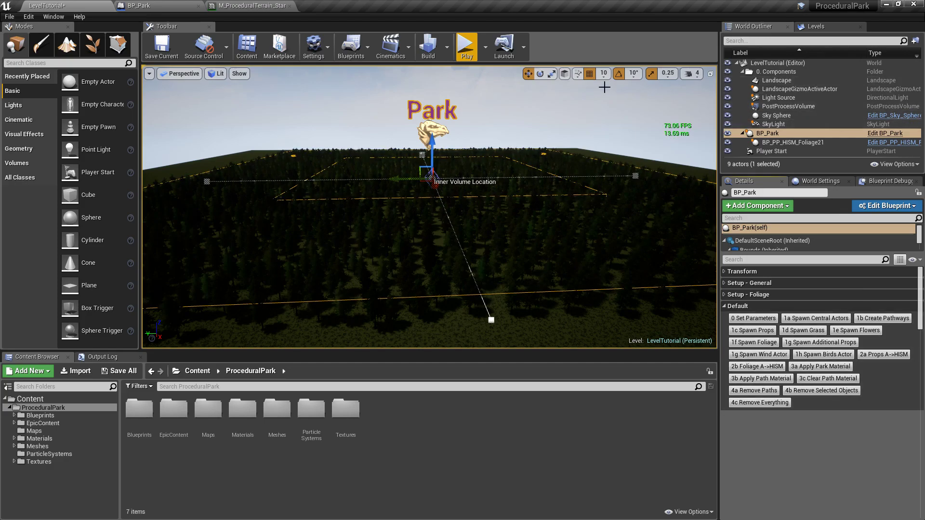
# Select the foliage HISM actor under BP_Park and examine its highlighted trees up close
pyautogui.click(813, 143)
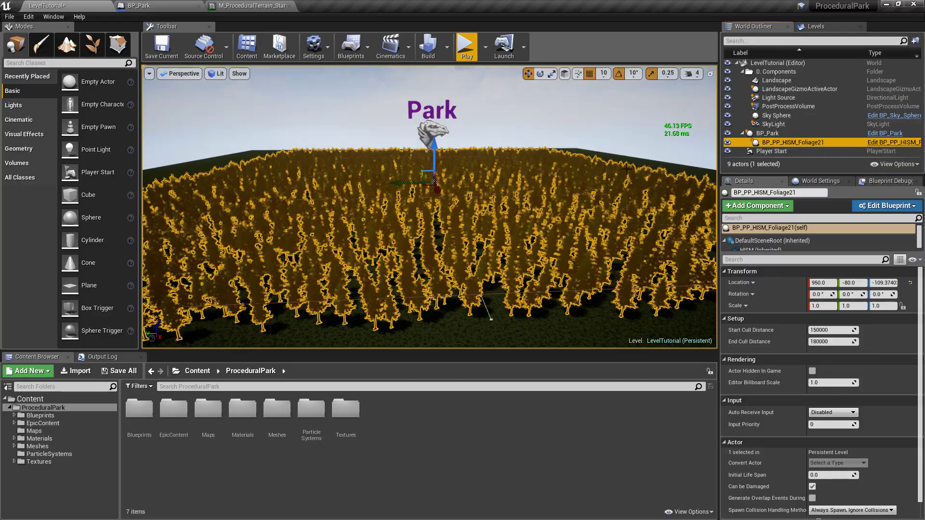
pyautogui.doubleClick(812, 143)
pyautogui.press('w')
pyautogui.moveTo(429, 207)
pyautogui.mouseDown(button='right')
pyautogui.moveTo(428, 231)
pyautogui.moveTo(434, 207)
pyautogui.mouseUp(button='right')
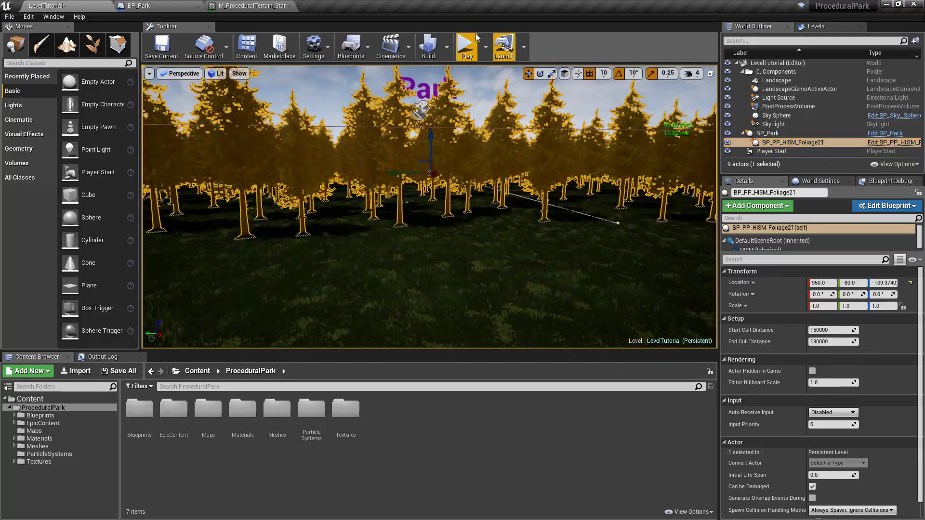
# Play the level full screen with the converted foliage, run the character near the trees to check the frame rate, and end the session
pyautogui.click(466, 46)
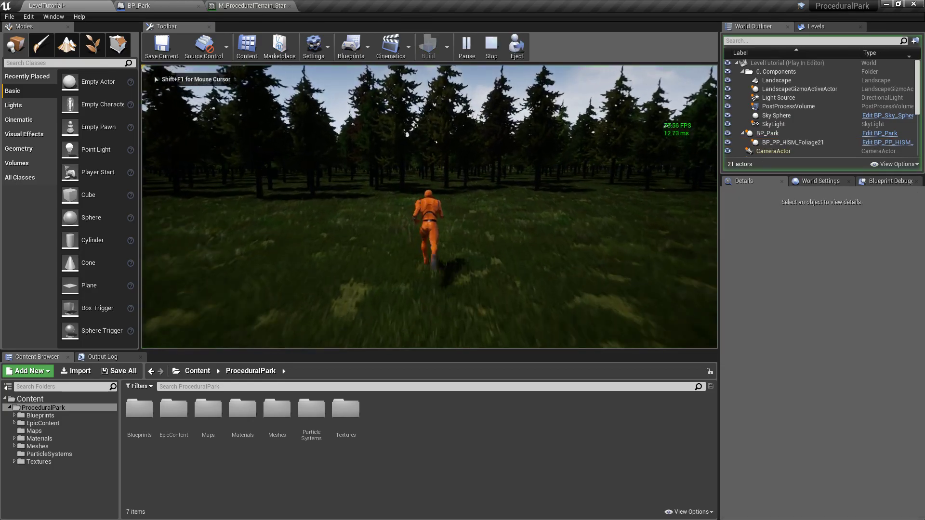
pyautogui.press('F11')
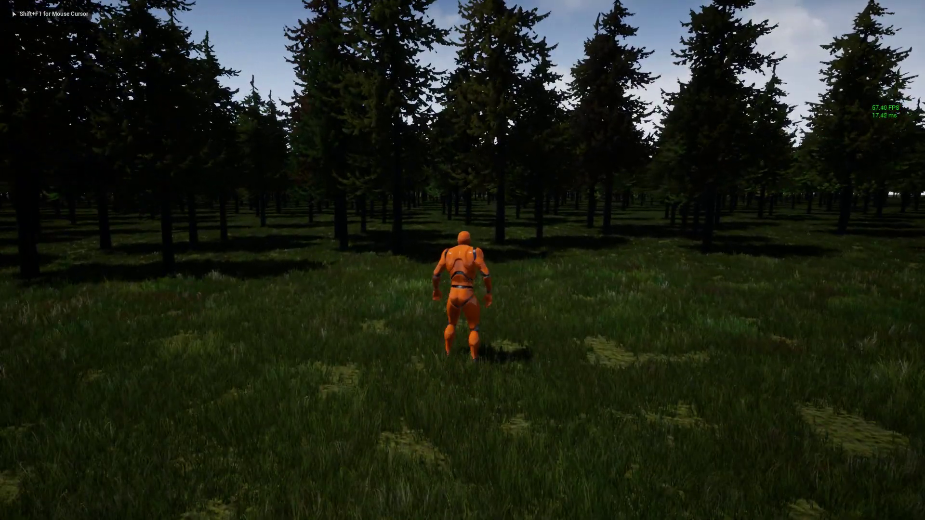
pyautogui.press('d')
pyautogui.press('w')
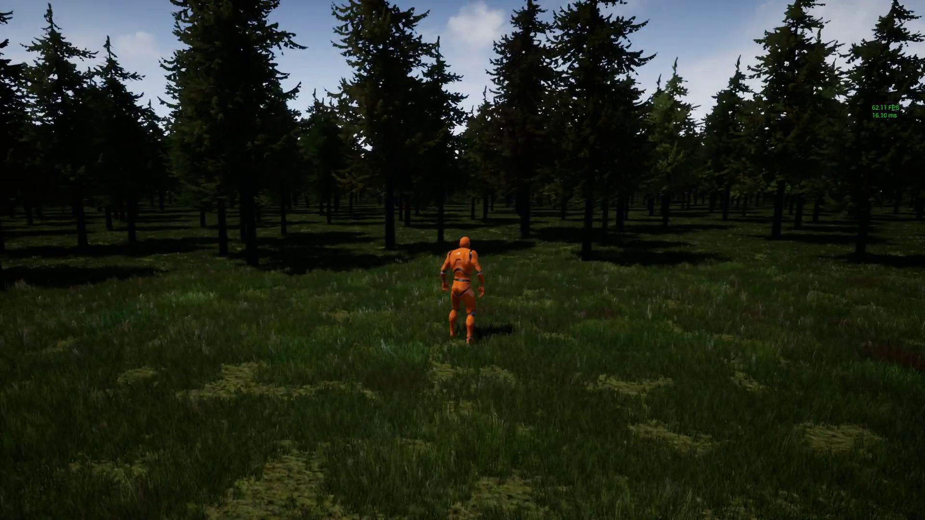
pyautogui.press('w')
pyautogui.press('a')
pyautogui.press('w')
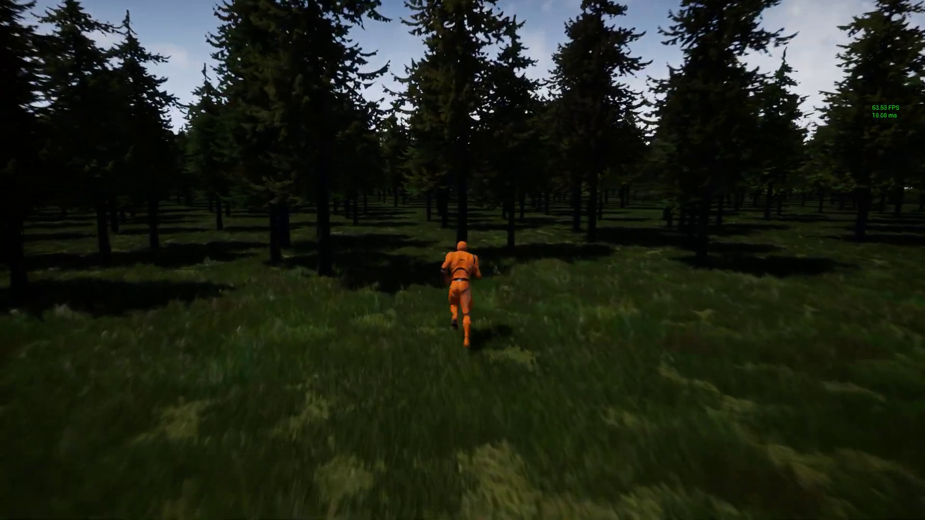
pyautogui.press('d')
pyautogui.press('s')
pyautogui.press('a')
pyautogui.press('w')
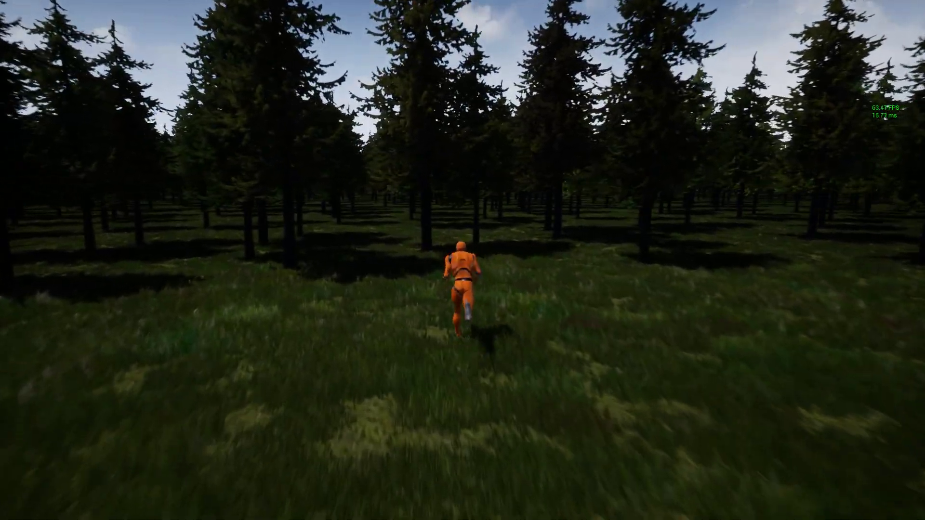
pyautogui.press('d')
pyautogui.press('s')
pyautogui.press('a')
pyautogui.press('w')
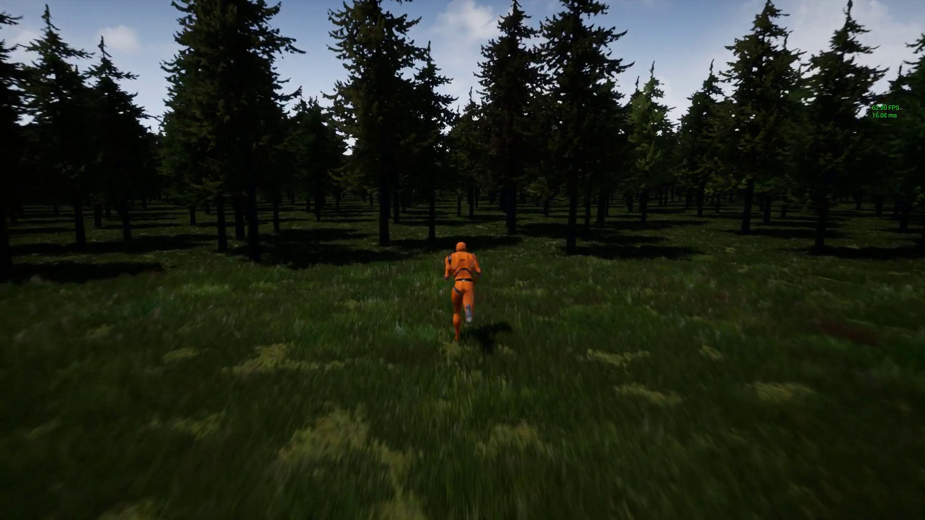
pyautogui.press('F11')
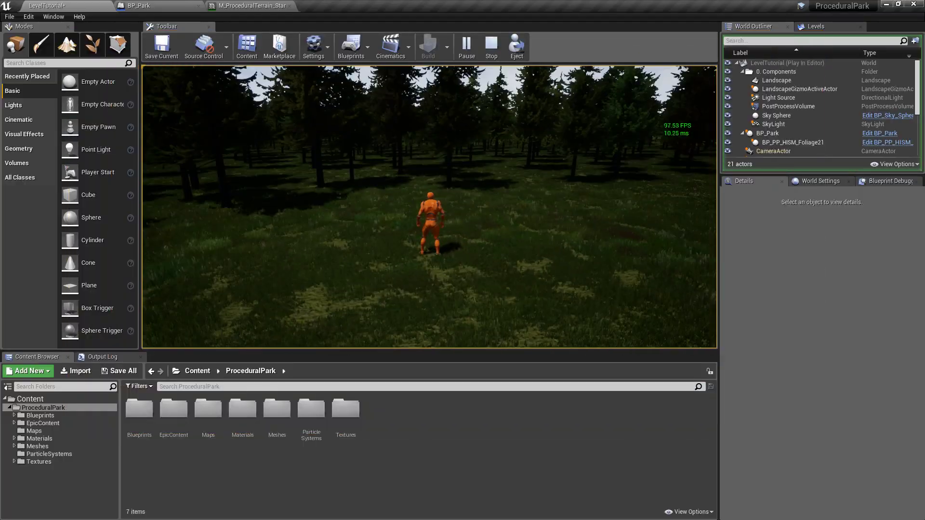
pyautogui.press('Escape')
pyautogui.moveTo(428, 207); pyautogui.dragTo(431, 159, button='right')
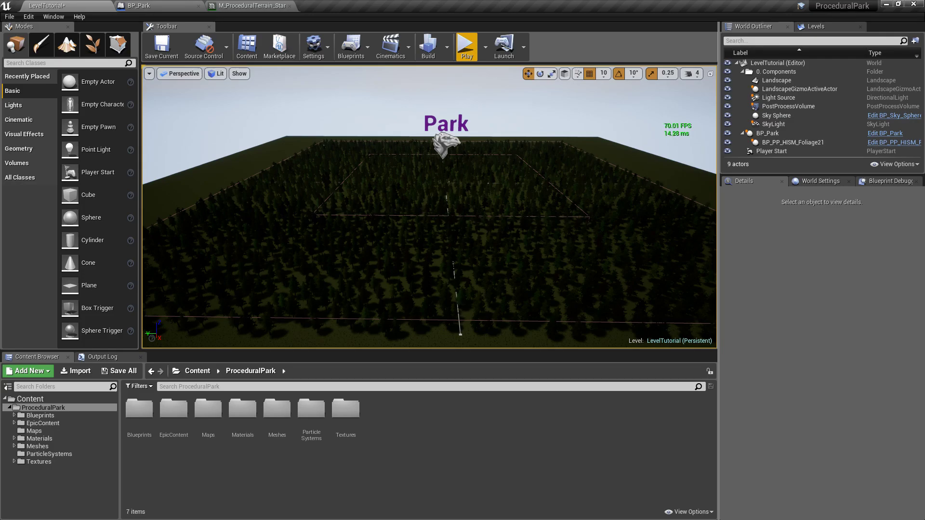
# Examine the converted forest from above and from its front edge
pyautogui.press('w')
pyautogui.moveTo(429, 207)
pyautogui.mouseDown(button='right')
pyautogui.moveTo(430, 232)
pyautogui.moveTo(430, 202)
pyautogui.moveTo(429, 212)
pyautogui.mouseUp(button='right')
pyautogui.press('s')
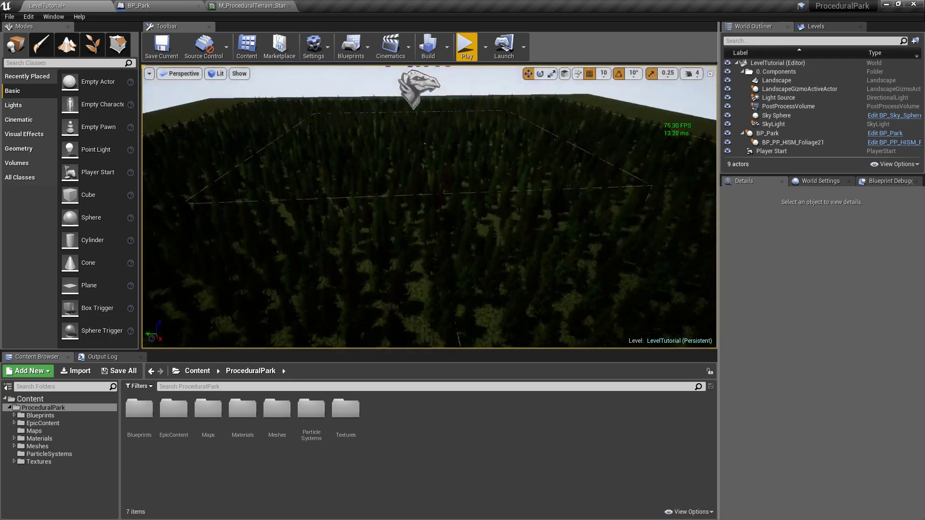
pyautogui.moveTo(337, 117); pyautogui.dragTo(337, 116, button='right')
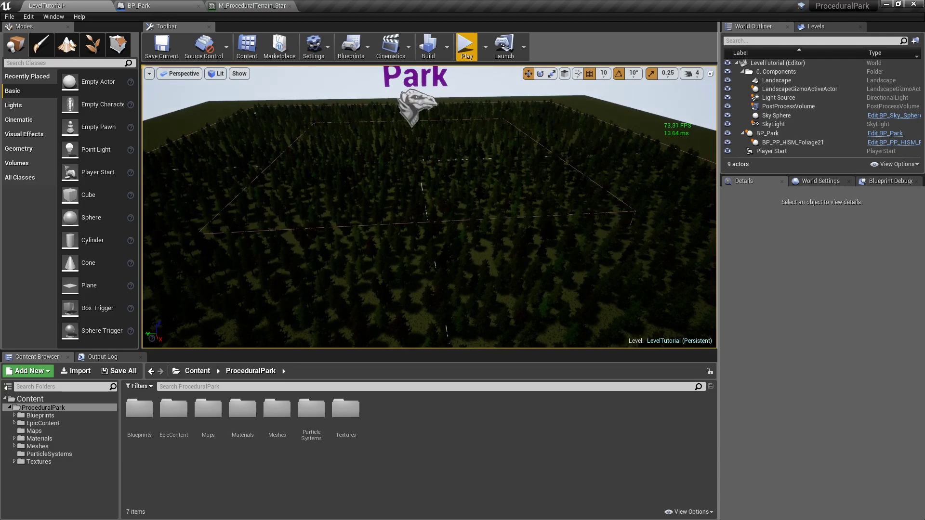
pyautogui.press('s')
pyautogui.moveTo(430, 207)
pyautogui.mouseDown(button='right')
pyautogui.moveTo(429, 224)
pyautogui.moveTo(429, 212)
pyautogui.mouseUp(button='right')
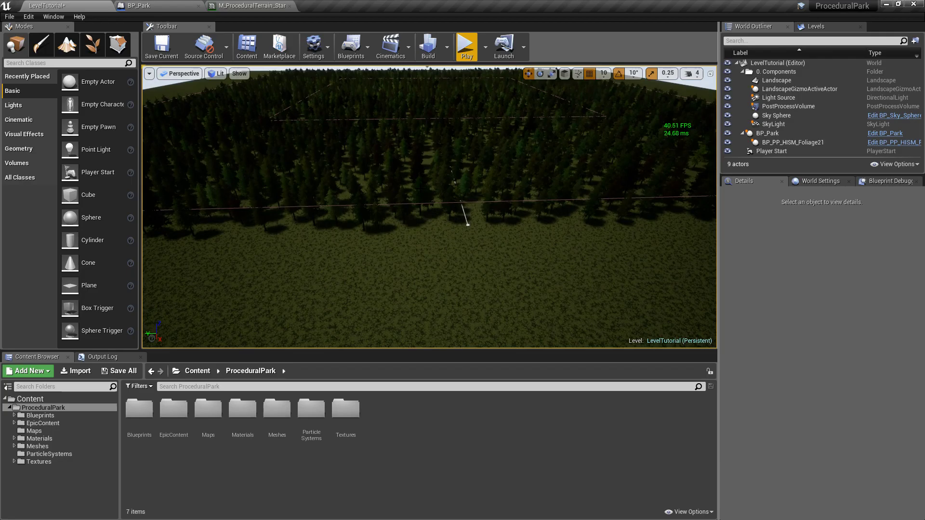
# Select the foliage HISM actor and set its Start Cull Distance to 20000 and End Cull Distance to 25000
pyautogui.click(420, 188)
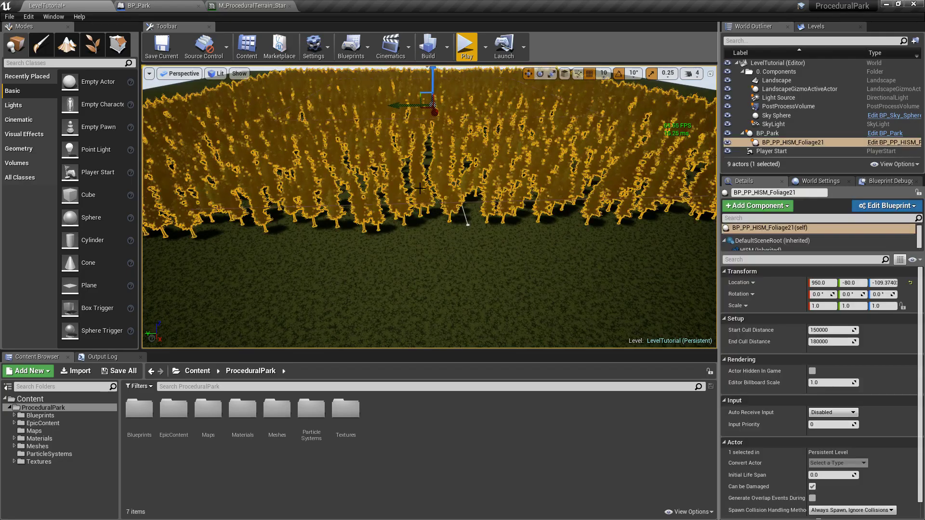
pyautogui.doubleClick(782, 143)
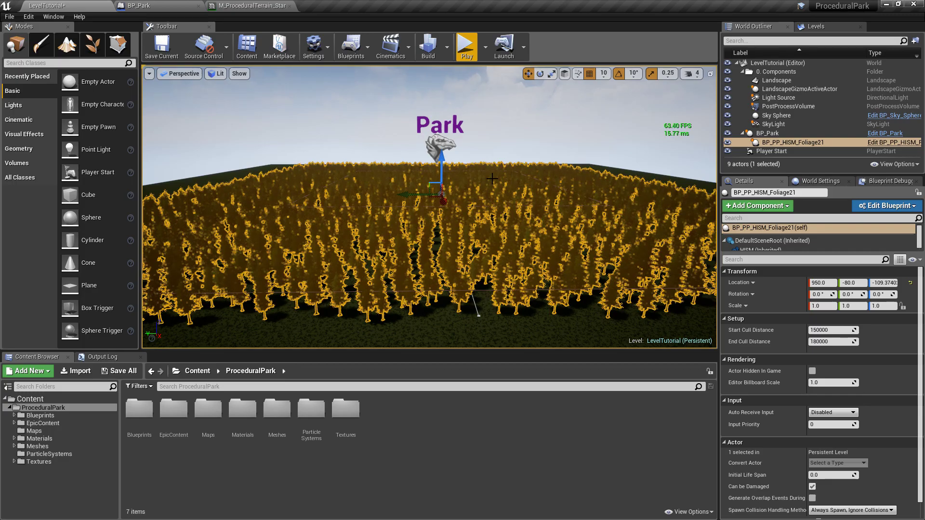
pyautogui.moveTo(506, 150); pyautogui.dragTo(623, 159, button='right')
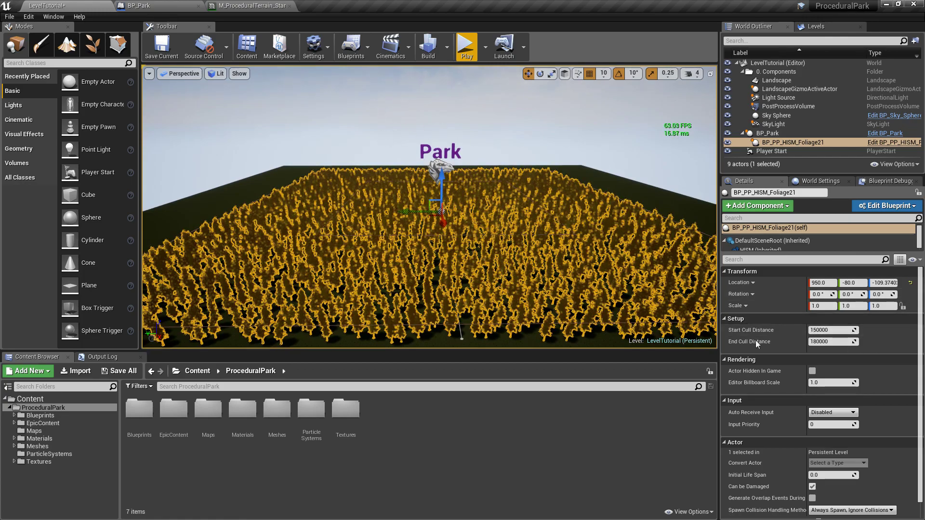
pyautogui.click(823, 331)
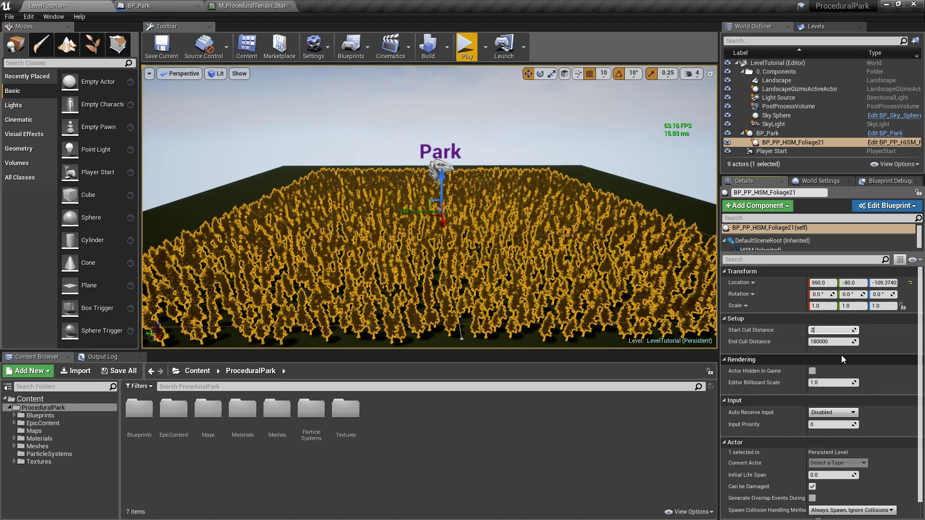
pyautogui.write('20000')
pyautogui.press('Tab')
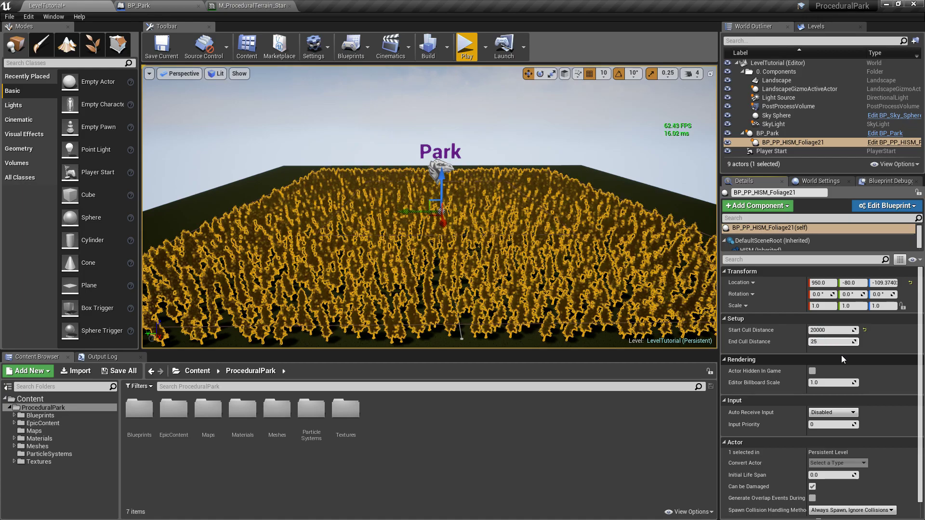
pyautogui.write('25000')
pyautogui.press('Return')
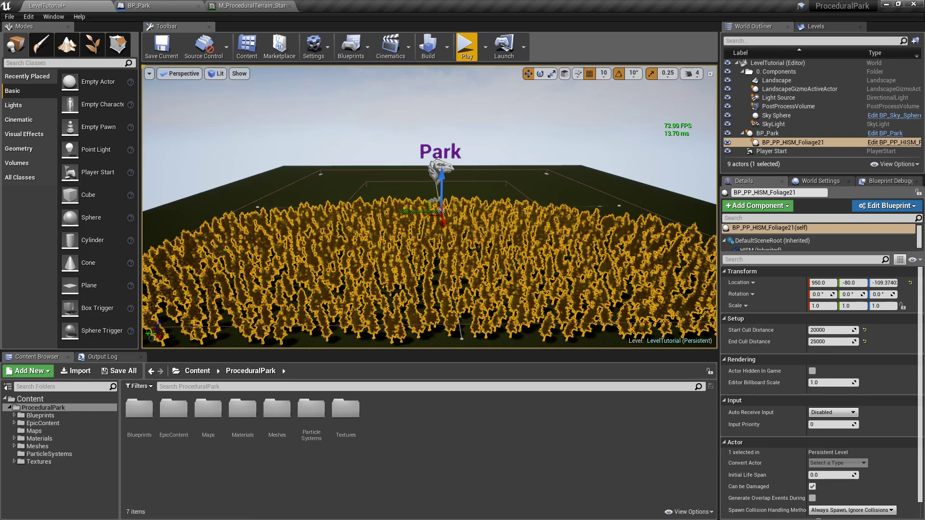
# Examine how the foliage is culled by viewing the forest from near and far
pyautogui.moveTo(429, 207); pyautogui.dragTo(405, 231, button='right')
pyautogui.press('e')
pyautogui.press('w')
pyautogui.press('s')
pyautogui.press('d')
pyautogui.press('w')
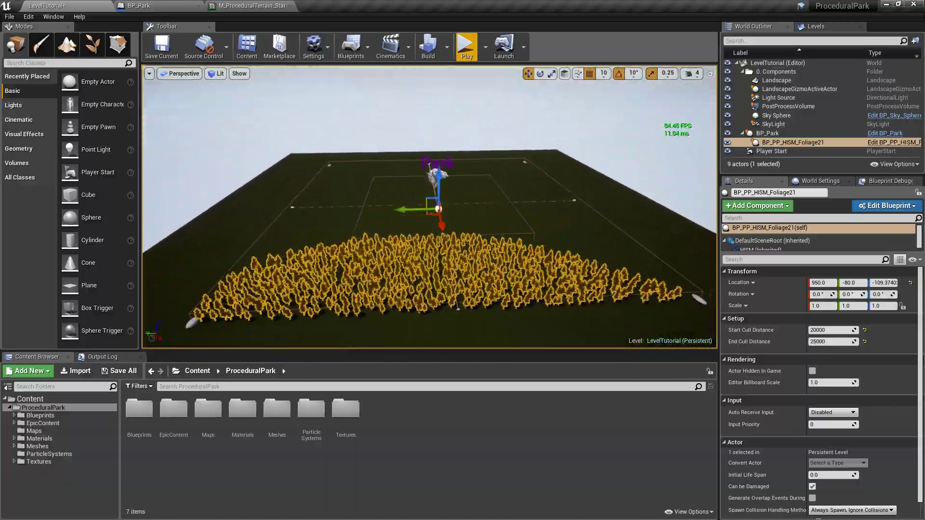
pyautogui.moveTo(404, 231); pyautogui.dragTo(415, 185, button='right')
pyautogui.press('w')
# Play the level full screen, run the character toward the trees to check culling and frame rate, and end the session
pyautogui.click(467, 48)
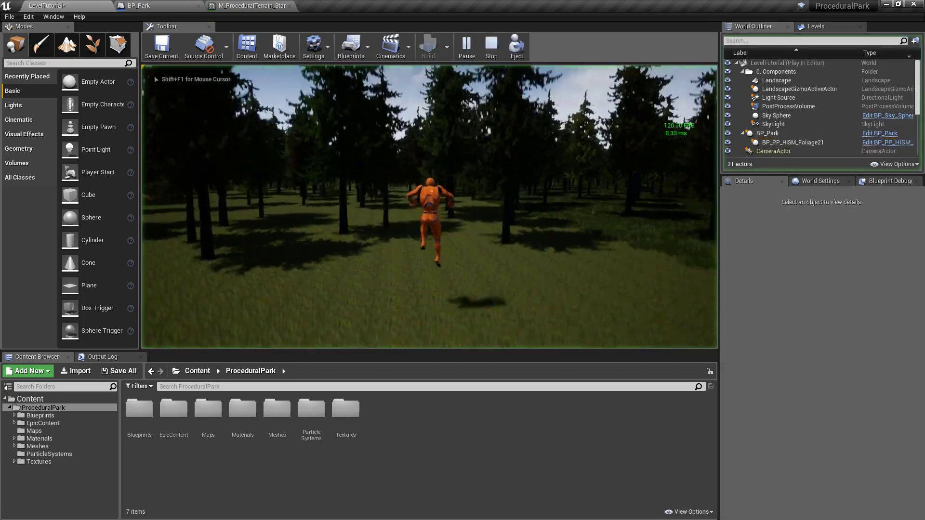
pyautogui.press('F11')
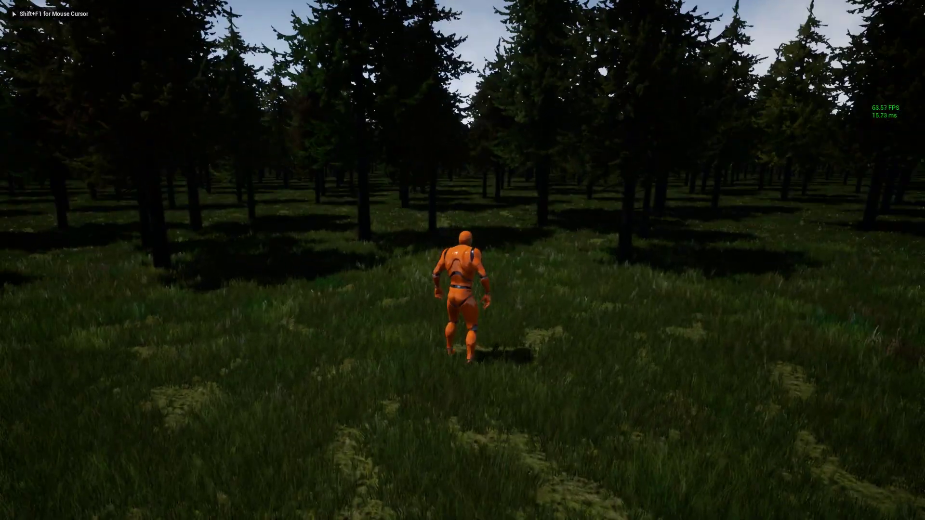
pyautogui.press('w')
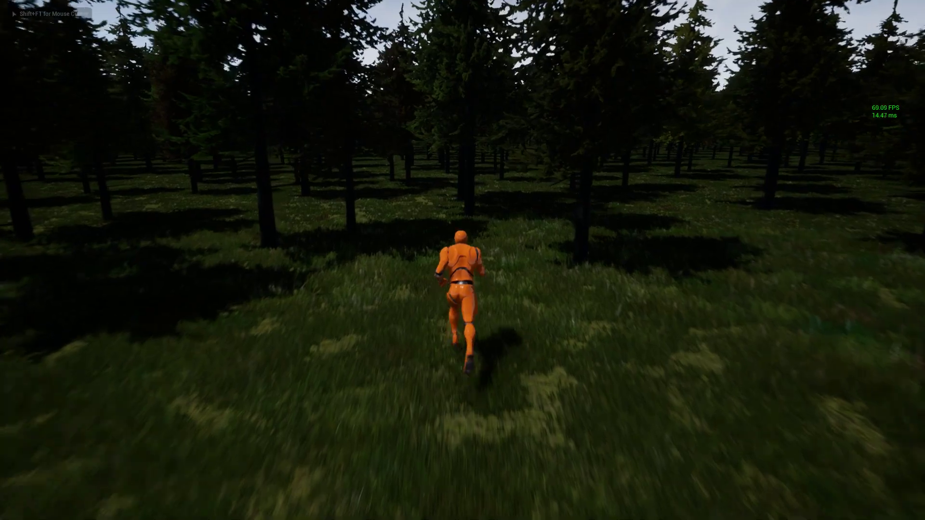
pyautogui.press('Escape')
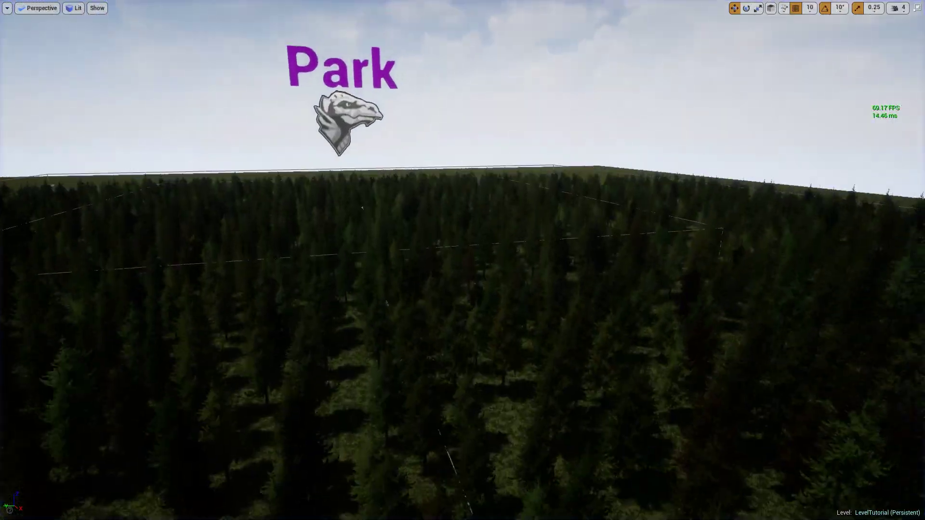
pyautogui.press('s')
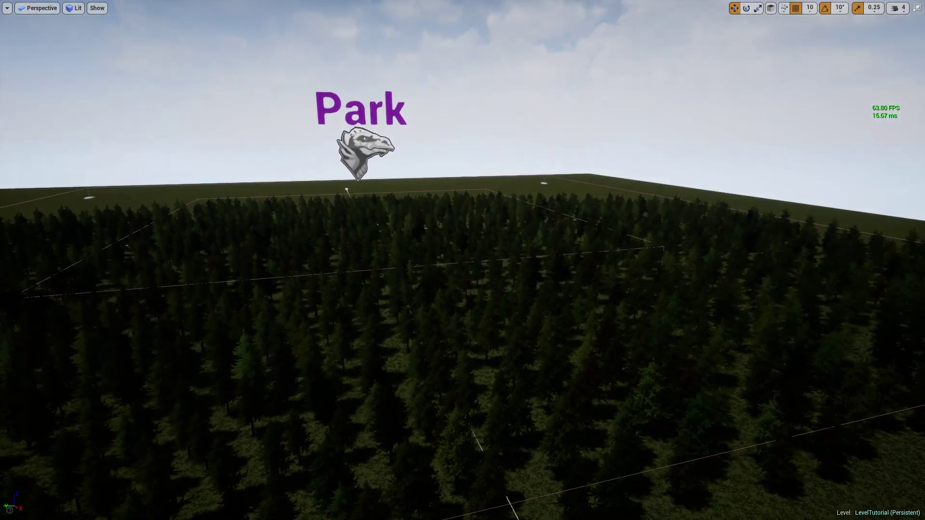
pyautogui.press('F11')
# Select the foliage HISM actor again, set its Start Cull Distance to 10000 and lower its End Cull Distance
pyautogui.click(468, 161)
pyautogui.click(453, 216)
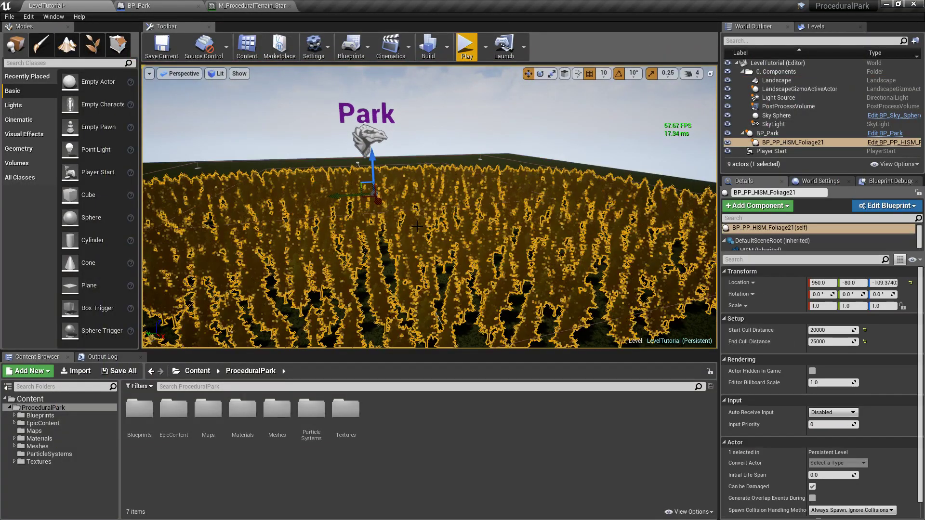
pyautogui.click(835, 333)
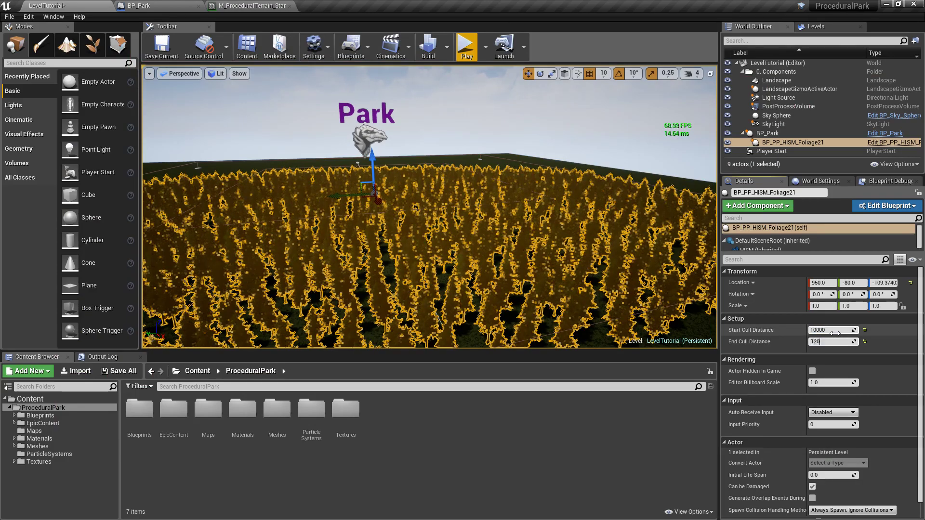
pyautogui.press('q')
pyautogui.moveTo(511, 161)
pyautogui.mouseDown(button='right')
pyautogui.moveTo(477, 162)
pyautogui.moveTo(512, 161)
pyautogui.mouseUp(button='right')
# Play the level full screen, run through the forest to check the shorter cull distances, end the session and view the culling from afar
pyautogui.hotkey('alt', 'p')
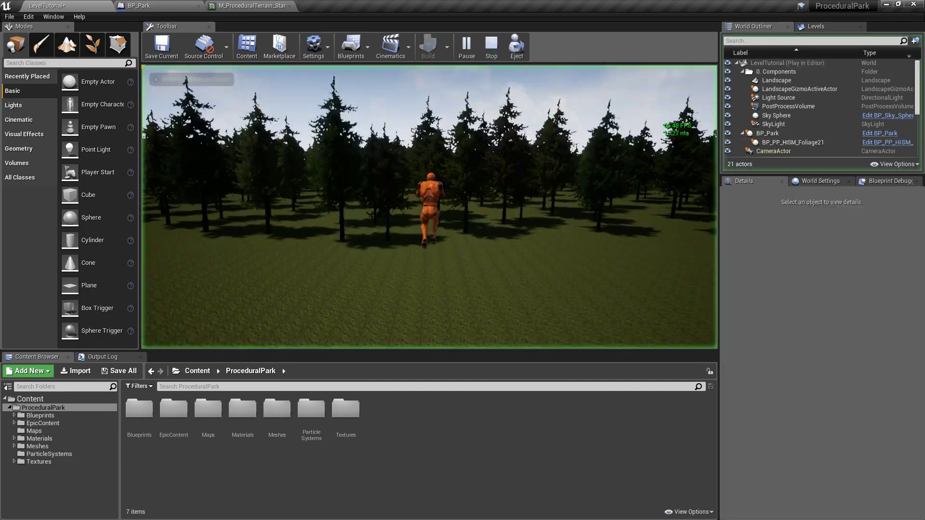
pyautogui.press('F11')
pyautogui.press('w')
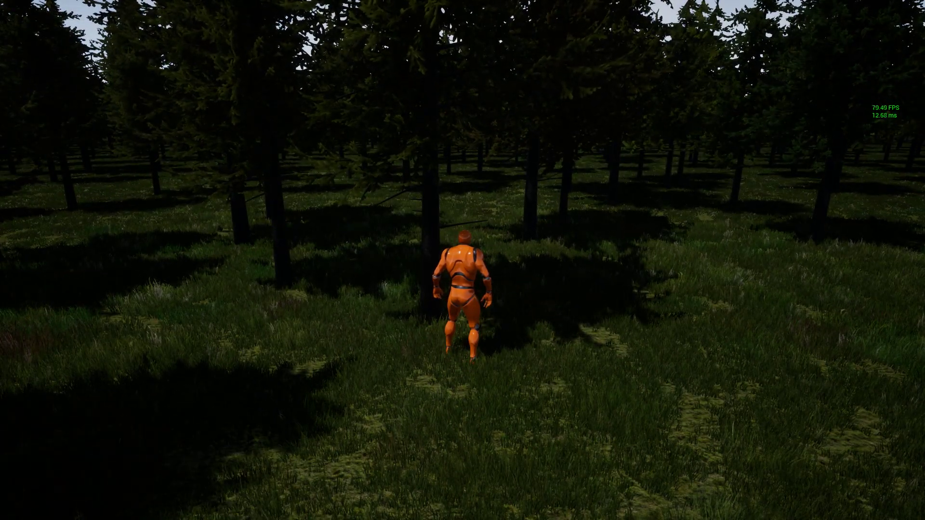
pyautogui.press('d')
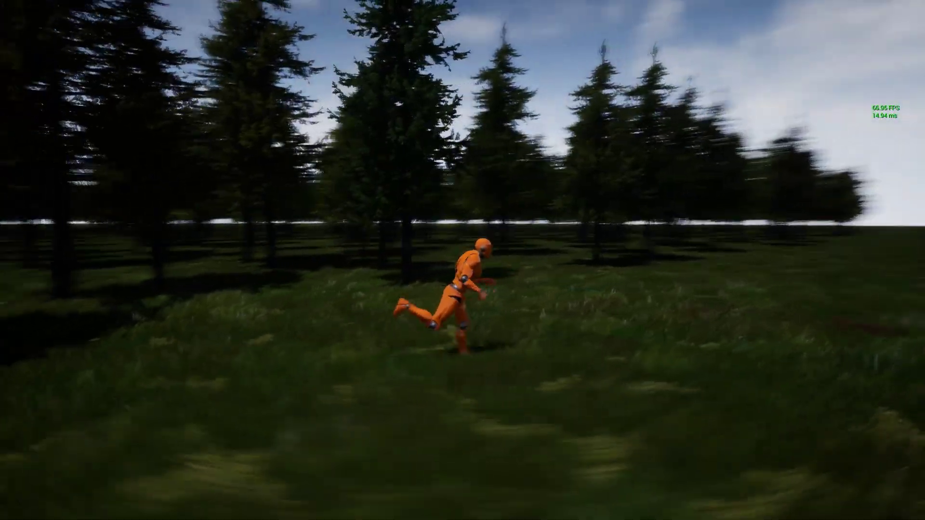
pyautogui.press('w')
pyautogui.press('a')
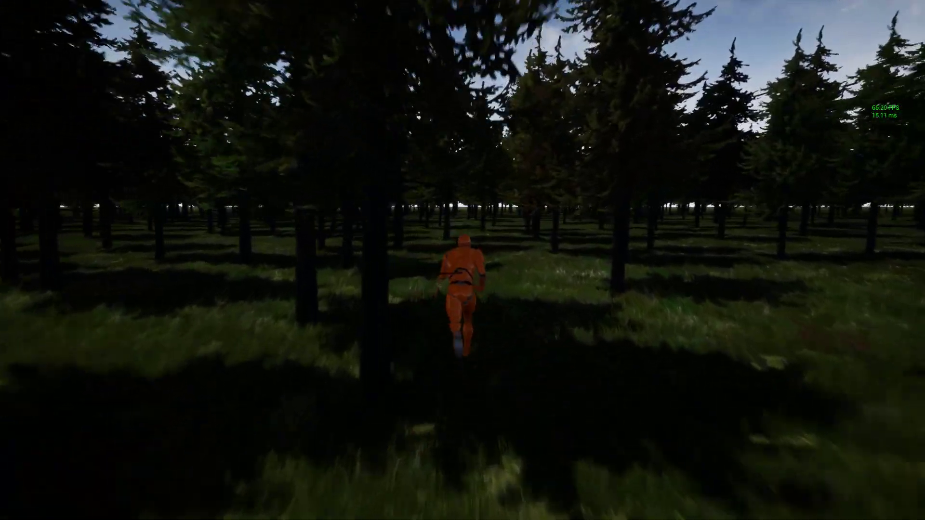
pyautogui.press('Escape')
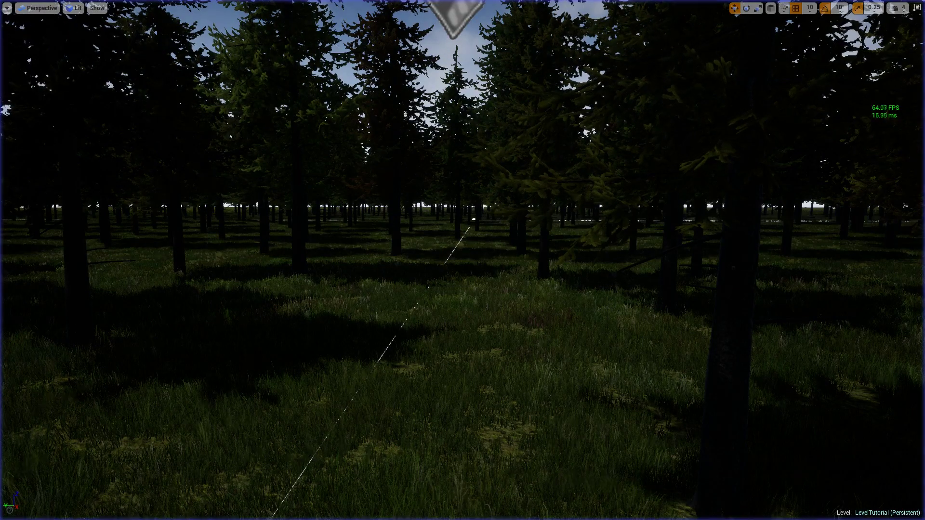
pyautogui.press('s')
pyautogui.moveTo(478, 131); pyautogui.dragTo(478, 147, button='right')
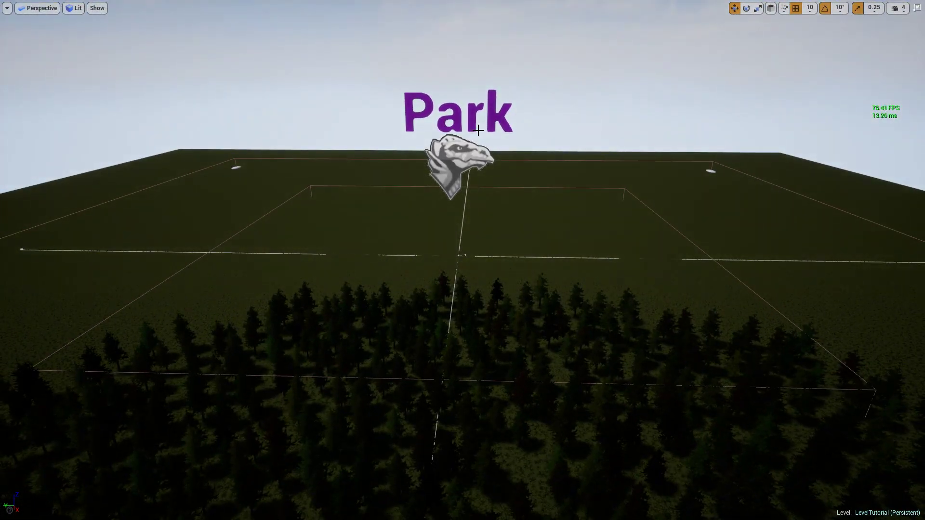
pyautogui.press('F11')
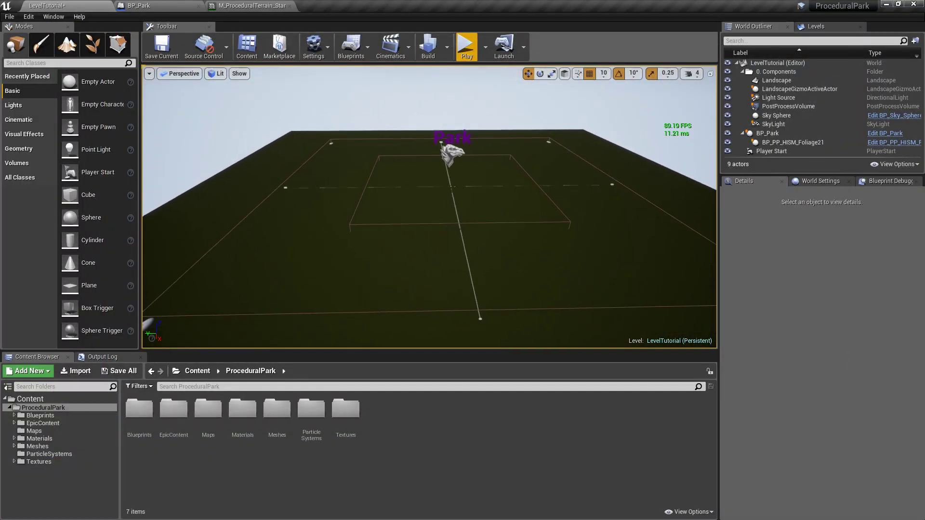
# Select BP_Park and clear its generated content with the 4c Remove Everything function
pyautogui.press('w')
pyautogui.moveTo(478, 146); pyautogui.dragTo(486, 133, button='right')
pyautogui.click(422, 141)
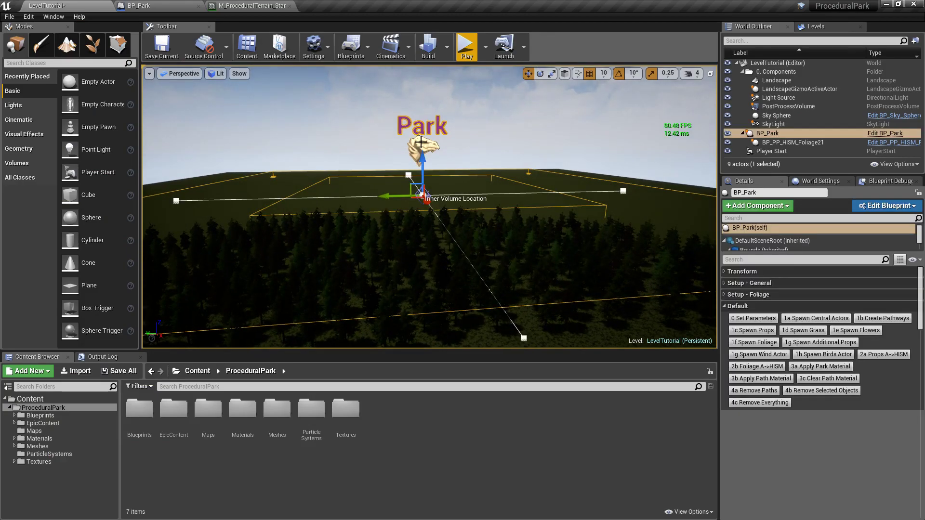
pyautogui.click(774, 403)
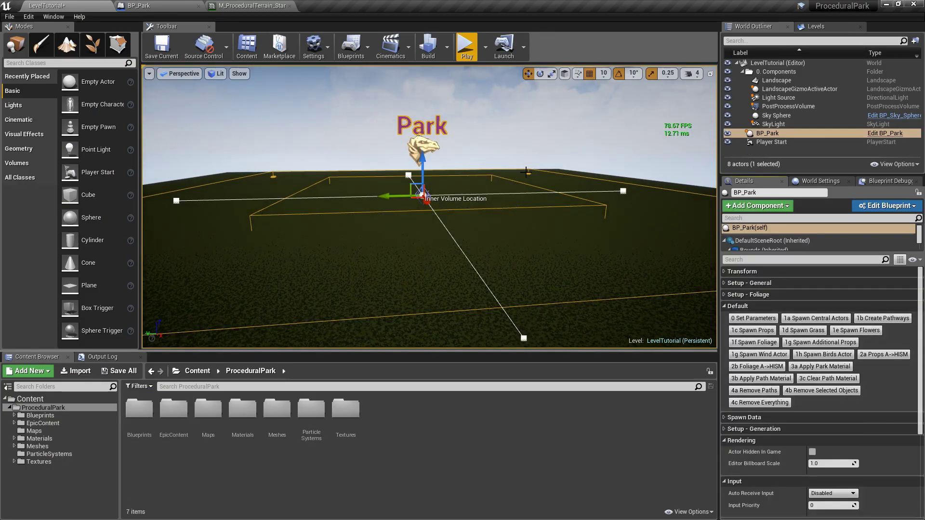
# Run BP_Park's 0 Set Parameters function and spawn the central actors with 1a Spawn Central Actors
pyautogui.click(801, 319)
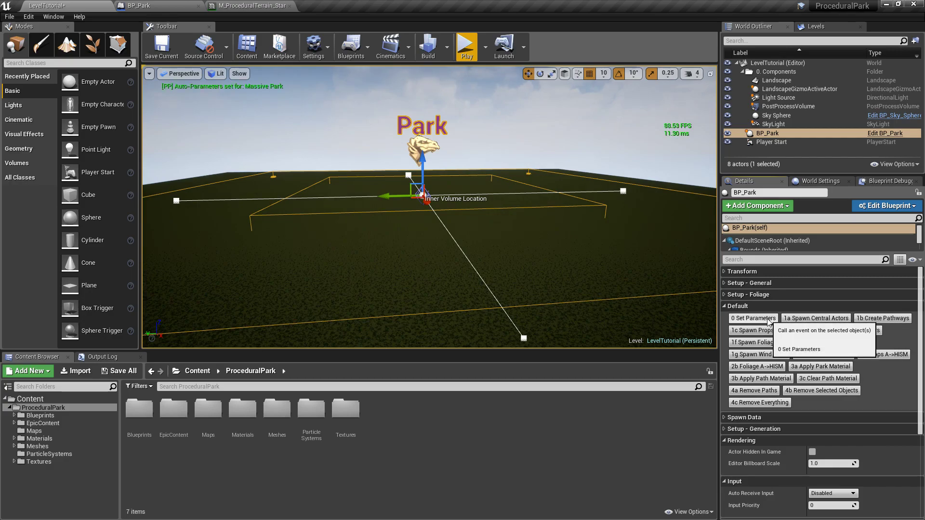
pyautogui.click(812, 322)
pyautogui.moveTo(641, 260); pyautogui.dragTo(629, 319, button='right')
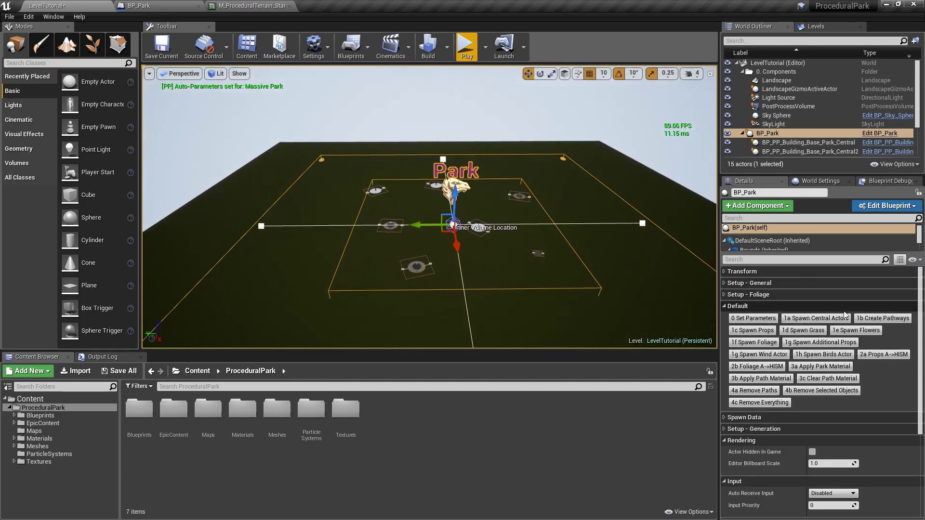
# Generate the park's paths with 1b Create Pathways and its props with 1c Spawn Props
pyautogui.click(867, 319)
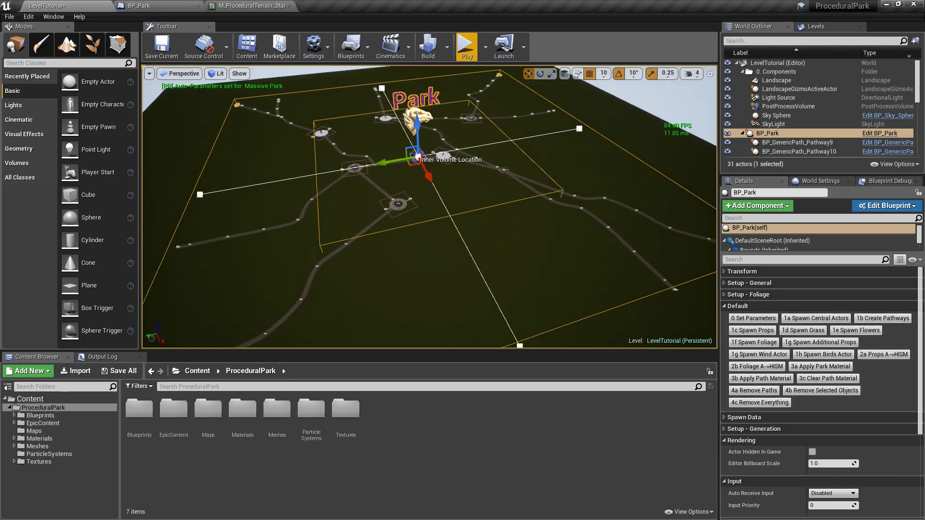
pyautogui.moveTo(641, 260); pyautogui.dragTo(689, 289, button='right')
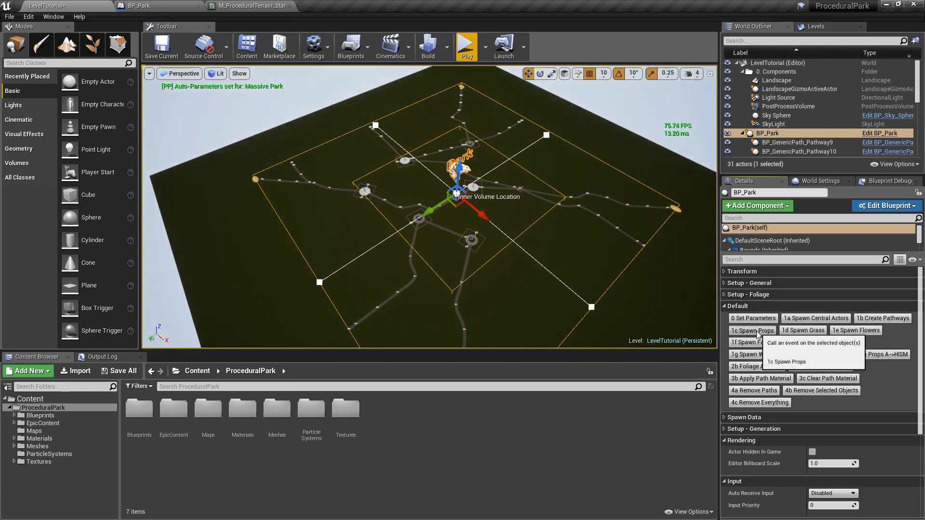
pyautogui.click(758, 332)
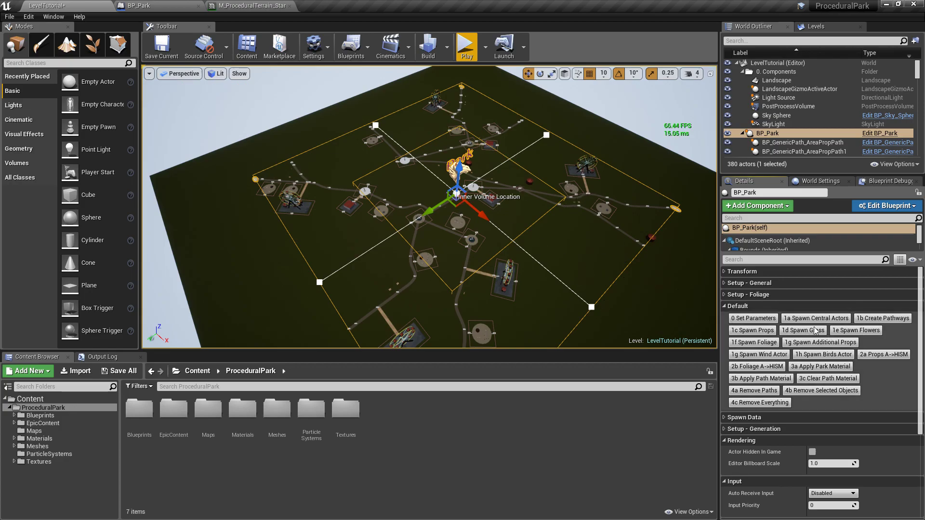
# Inspect the spawned props up close by selecting a round area base and a park lamp beside the path
pyautogui.moveTo(602, 222); pyautogui.dragTo(641, 166, button='right')
pyautogui.moveTo(424, 195); pyautogui.dragTo(461, 234, button='right')
pyautogui.click(444, 235)
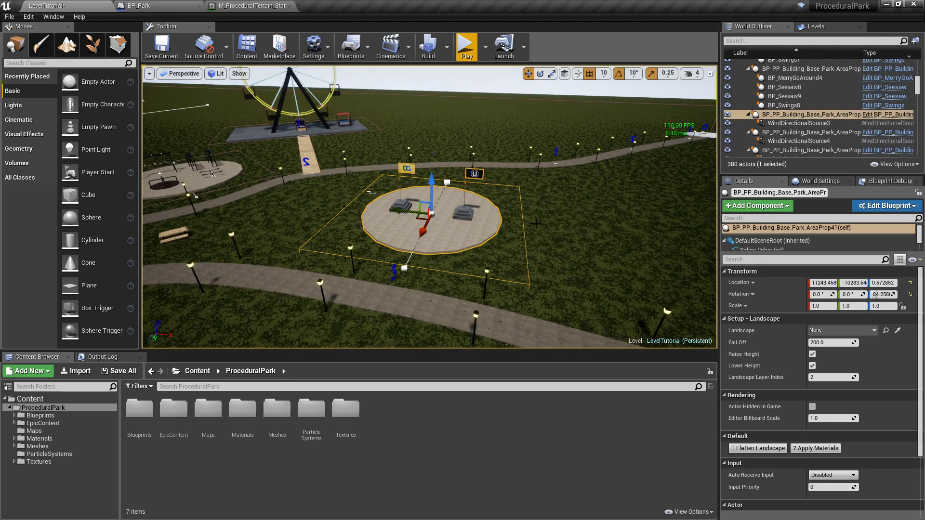
pyautogui.moveTo(537, 205)
pyautogui.mouseDown(button='right')
pyautogui.moveTo(607, 224)
pyautogui.moveTo(533, 221)
pyautogui.mouseUp(button='right')
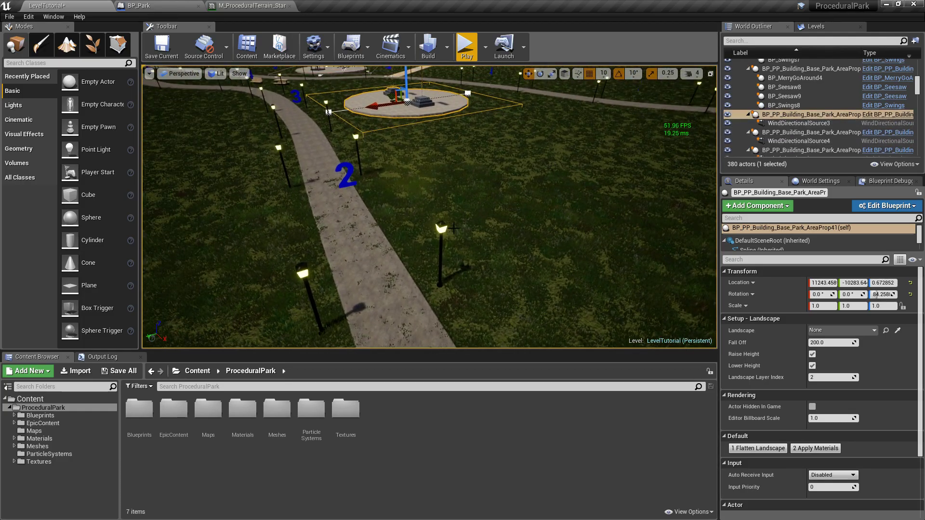
pyautogui.click(441, 228)
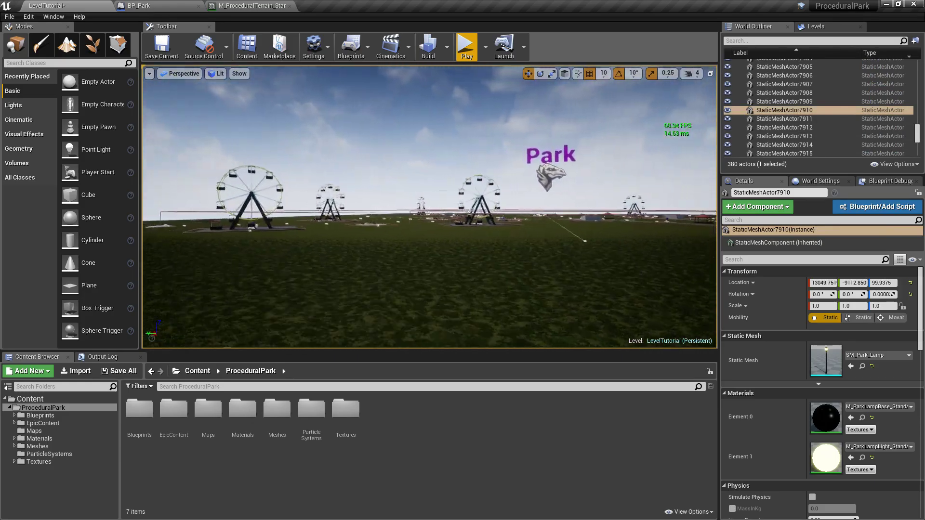
# Play-test the level with the unconverted props, running the character across the grass toward the park, and end the session
pyautogui.click(465, 52)
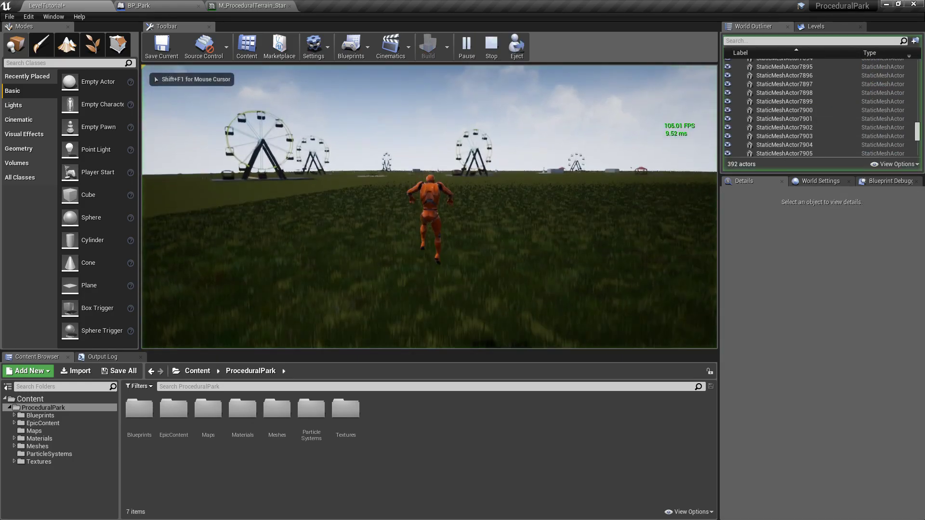
pyautogui.press('w')
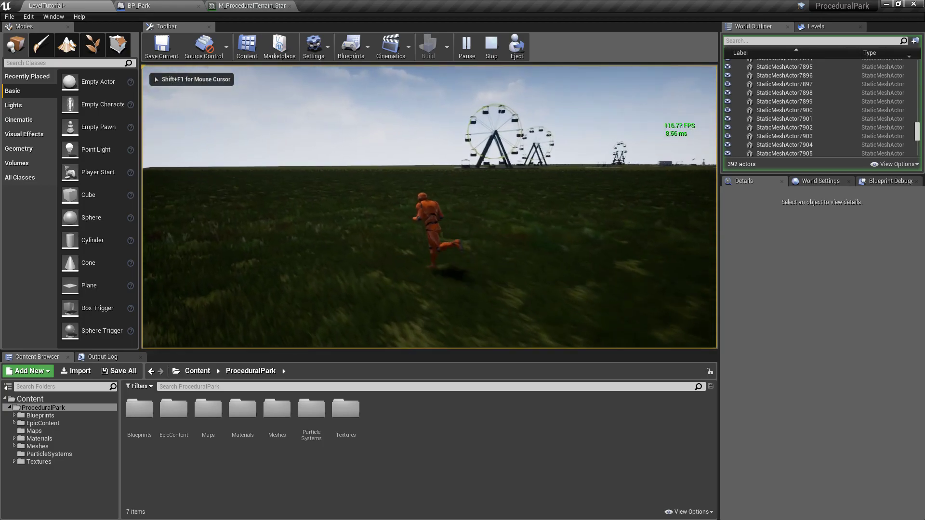
pyautogui.press('Escape')
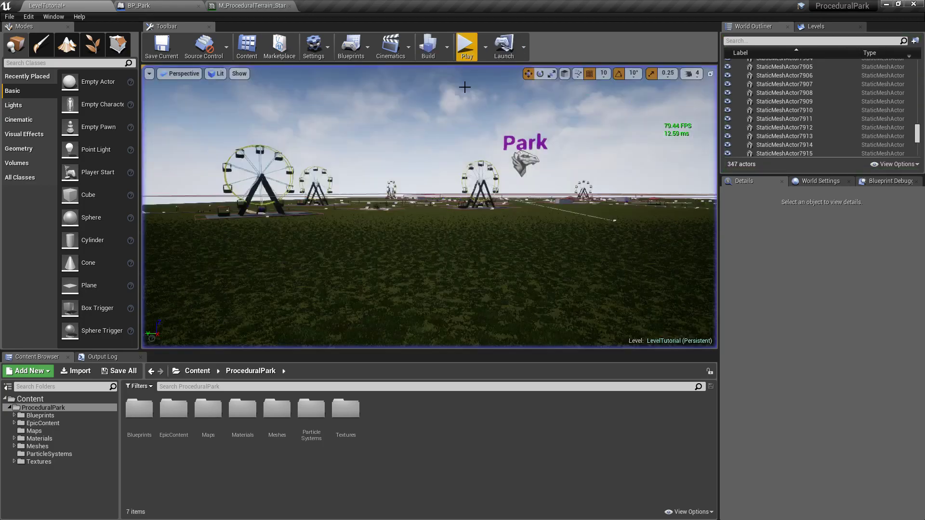
# Inspect the individually spawned props by selecting the lamp at the path's start and the red-roofed gazebo nearby
pyautogui.press('w')
pyautogui.moveTo(429, 207); pyautogui.dragTo(380, 210, button='right')
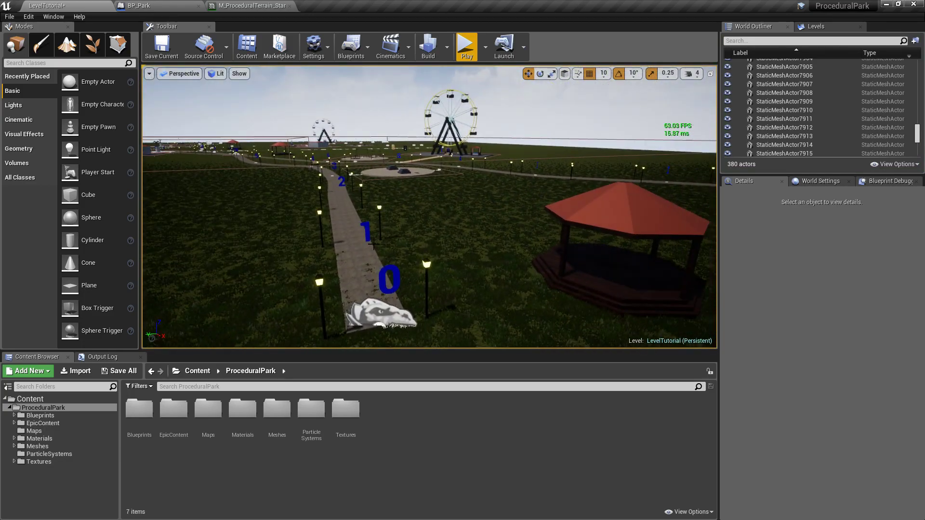
pyautogui.click(412, 191)
pyautogui.click(426, 264)
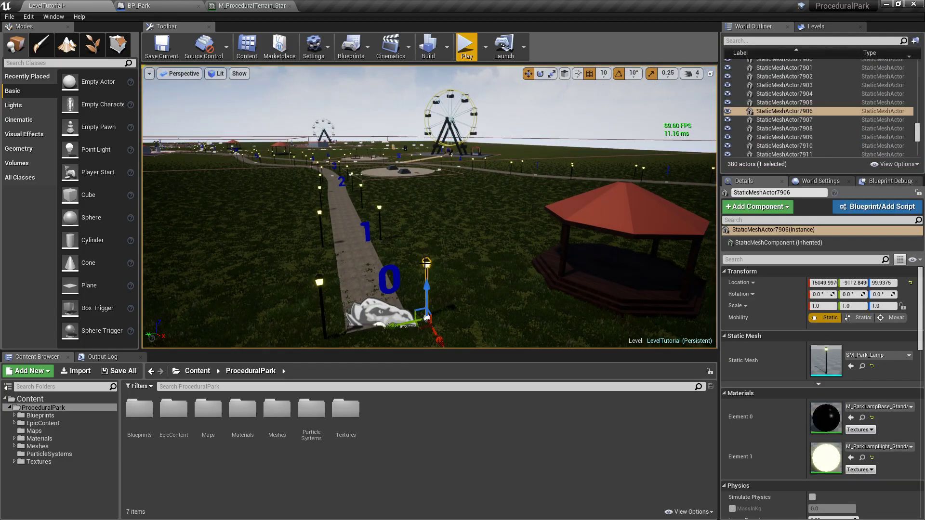
pyautogui.press('f')
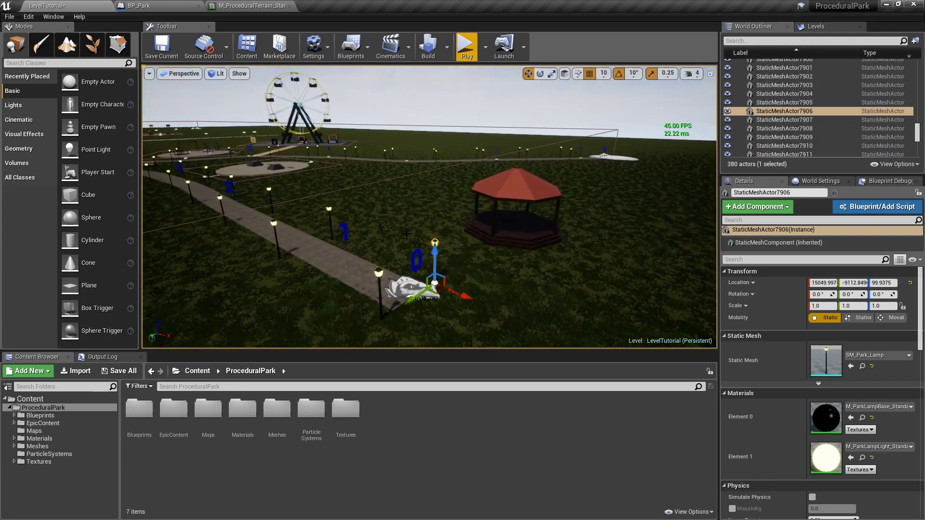
pyautogui.click(529, 196)
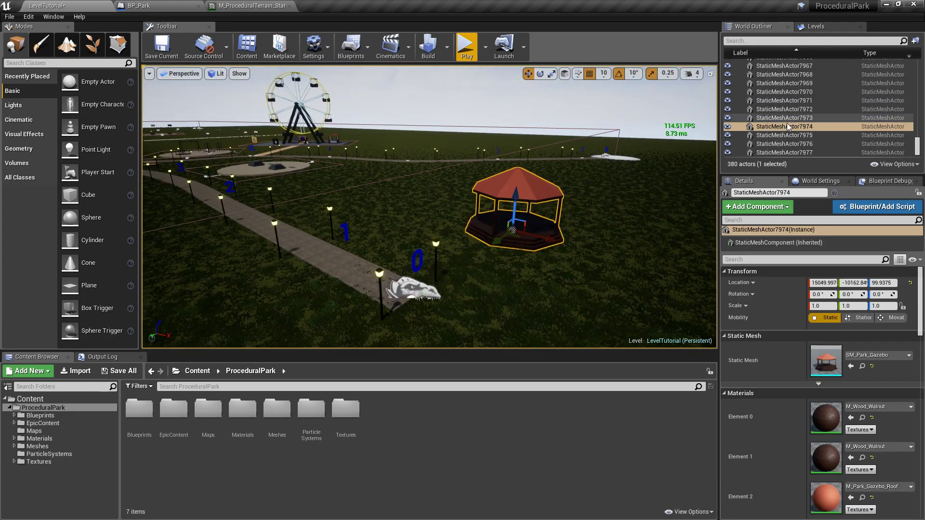
# Select BP_Park and convert the spawned props to instanced meshes with its 2a Props A->HISM function
pyautogui.press('s')
pyautogui.moveTo(338, 131); pyautogui.dragTo(338, 130, button='right')
pyautogui.click(552, 204)
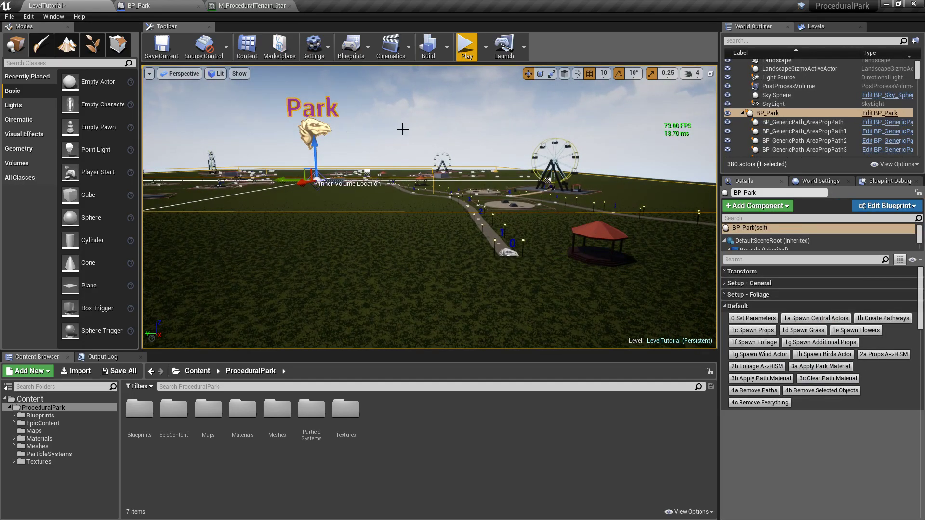
pyautogui.press('f')
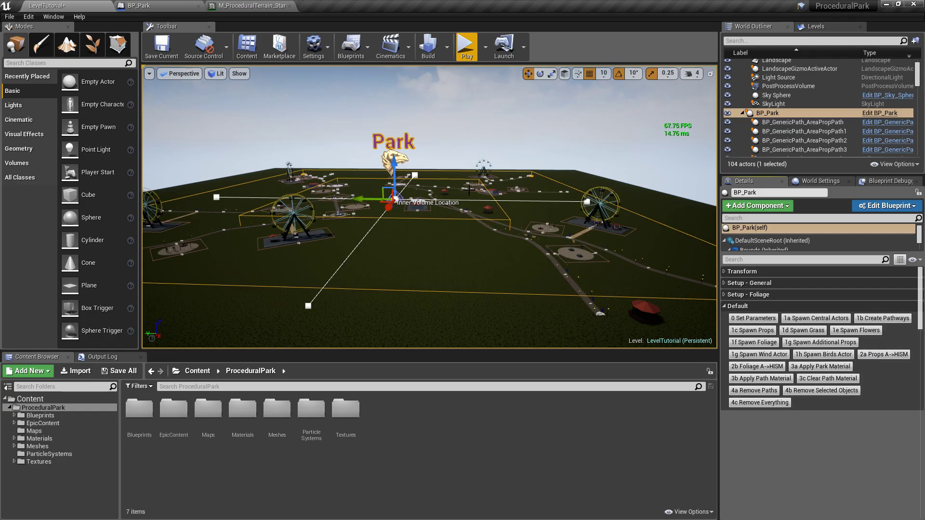
# Select a park lamp beside the path and examine the lamps grouped in BP_PP_HISM_Prop
pyautogui.moveTo(539, 212); pyautogui.dragTo(561, 224, button='right')
pyautogui.press('w')
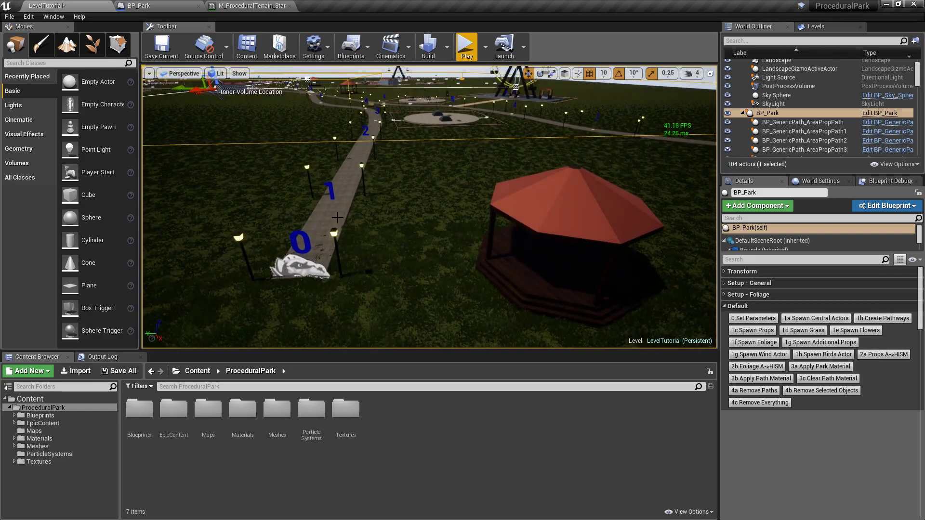
pyautogui.click(334, 233)
pyautogui.moveTo(479, 208); pyautogui.dragTo(426, 178, button='right')
pyautogui.press('d')
pyautogui.press('w')
pyautogui.press('s')
pyautogui.press('s')
pyautogui.moveTo(337, 255); pyautogui.dragTo(363, 257, button='right')
pyautogui.press('e')
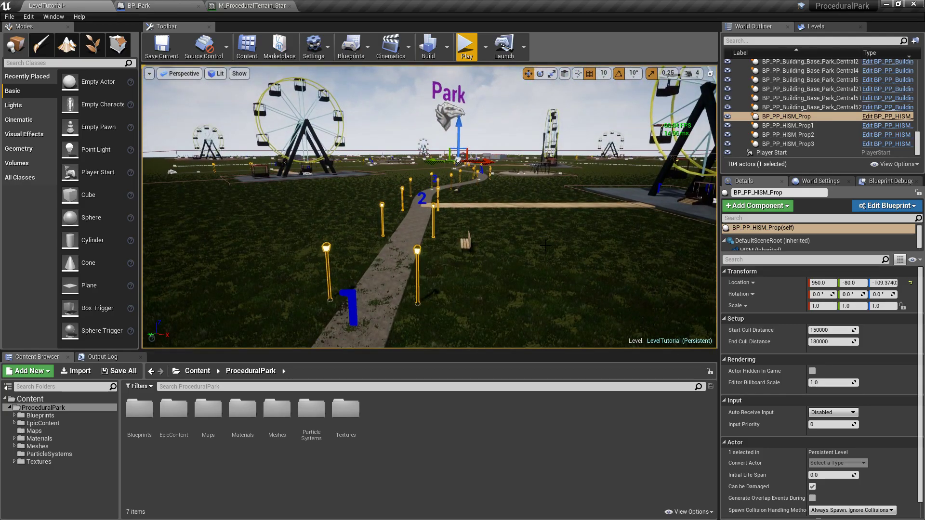
# Set the lamps' BP_PP_HISM_Prop start cull distance to 10000 and end cull distance to 15000
pyautogui.press('w')
pyautogui.moveTo(588, 261)
pyautogui.mouseDown(button='right')
pyautogui.moveTo(585, 251)
pyautogui.moveTo(587, 260)
pyautogui.mouseUp(button='right')
pyautogui.press('s')
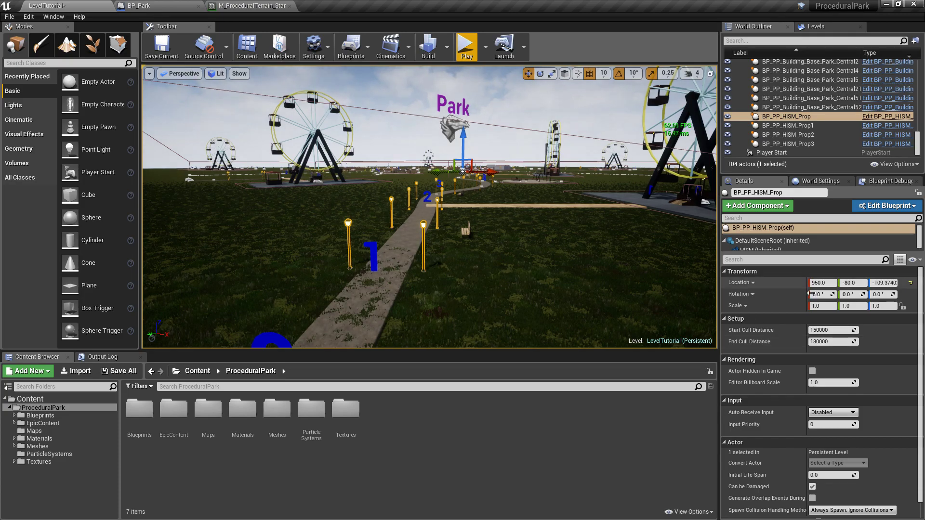
pyautogui.click(830, 330)
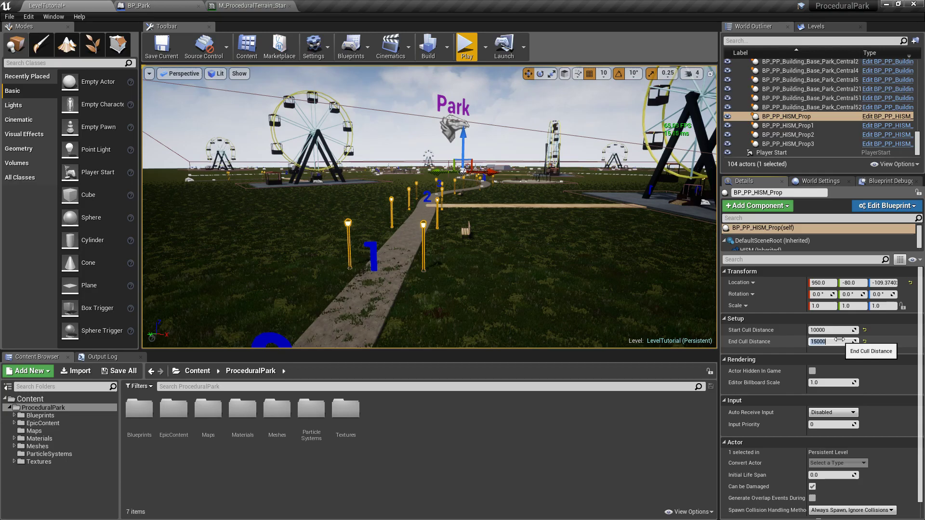
# Examine how the path lamps are culled with distance by viewing them from far away and up close
pyautogui.press('w')
pyautogui.moveTo(478, 128); pyautogui.dragTo(450, 178, button='right')
pyautogui.press('e')
pyautogui.press('s')
pyautogui.press('e')
pyautogui.press('q')
pyautogui.moveTo(434, 217); pyautogui.dragTo(425, 210, button='right')
pyautogui.press('s')
pyautogui.press('w')
pyautogui.press('s')
pyautogui.scroll(-3, 429, 207)
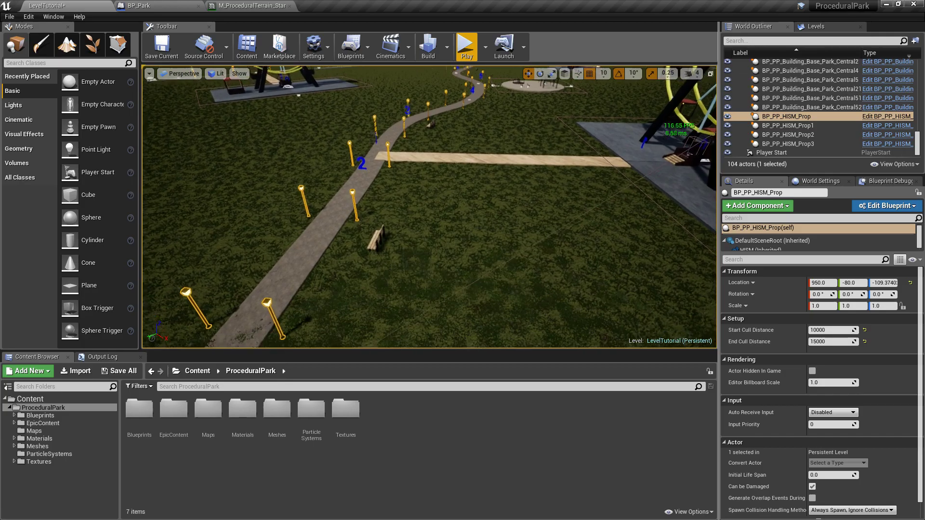
# Inspect the remaining converted prop groups BP_PP_HISM_Prop1, BP_PP_HISM_Prop2 and BP_PP_HISM_Prop3 in the park
pyautogui.click(804, 125)
pyautogui.doubleClick(804, 126)
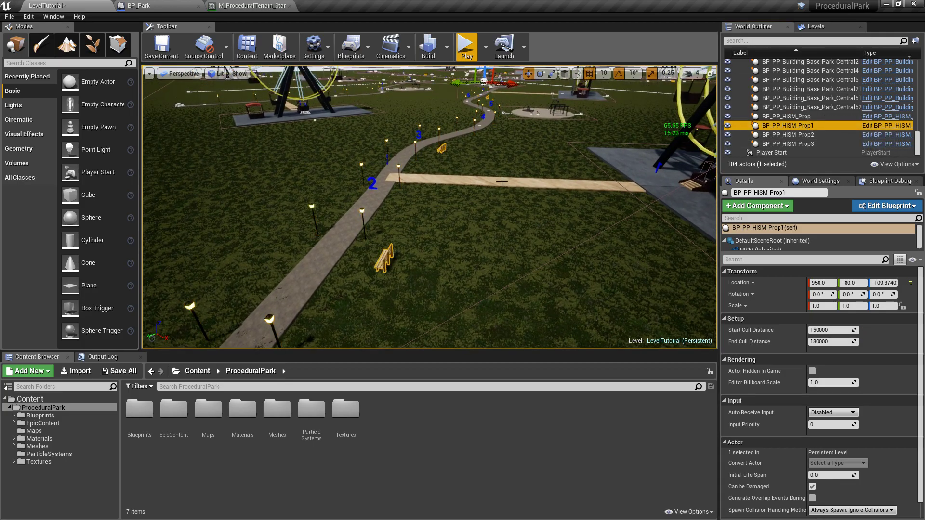
pyautogui.press('a')
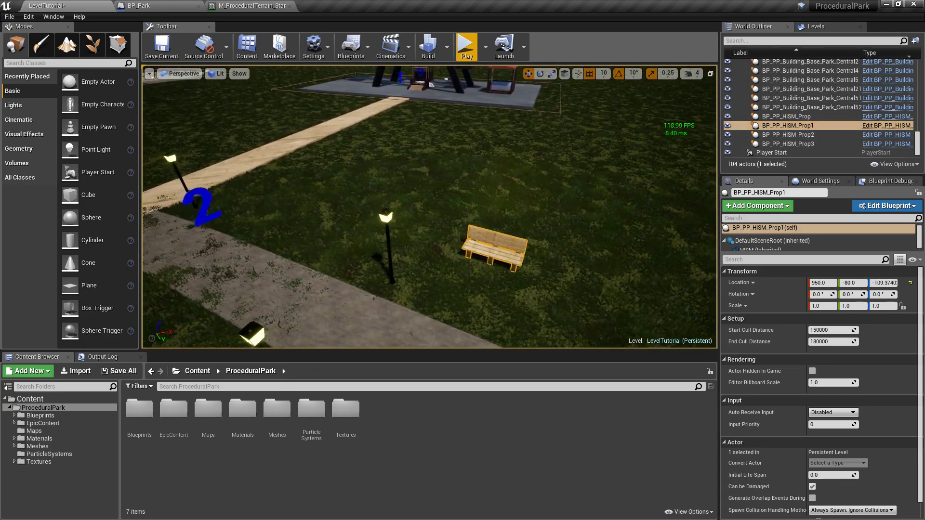
pyautogui.click(797, 136)
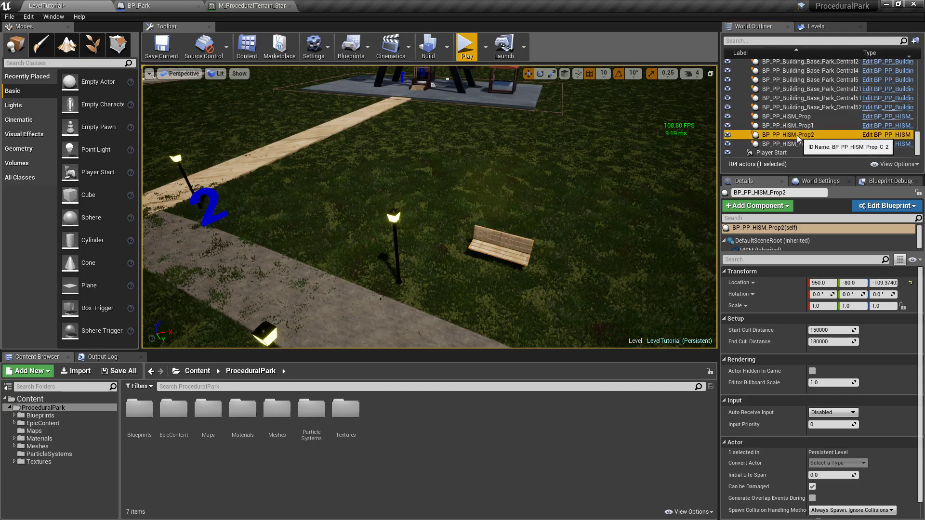
pyautogui.press('s')
pyautogui.moveTo(578, 193); pyautogui.dragTo(578, 139, button='right')
pyautogui.press('w')
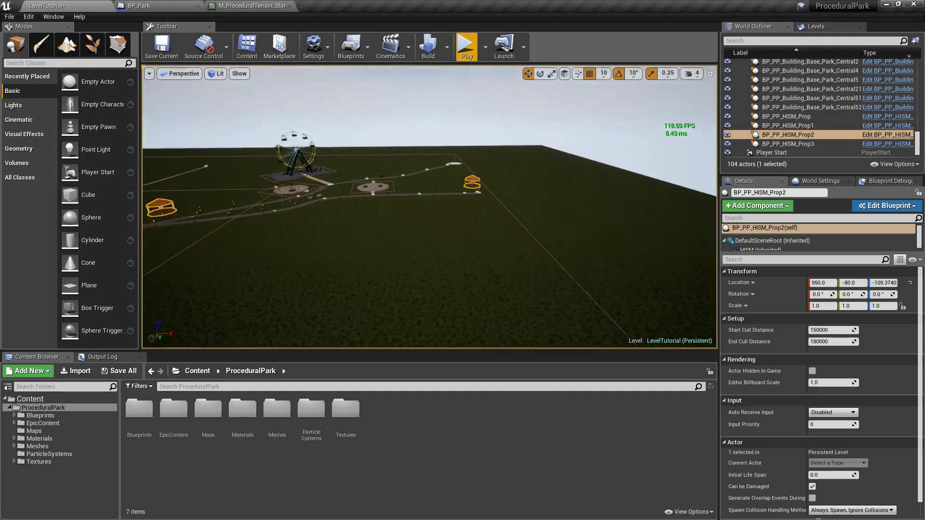
pyautogui.click(819, 144)
pyautogui.doubleClick(820, 144)
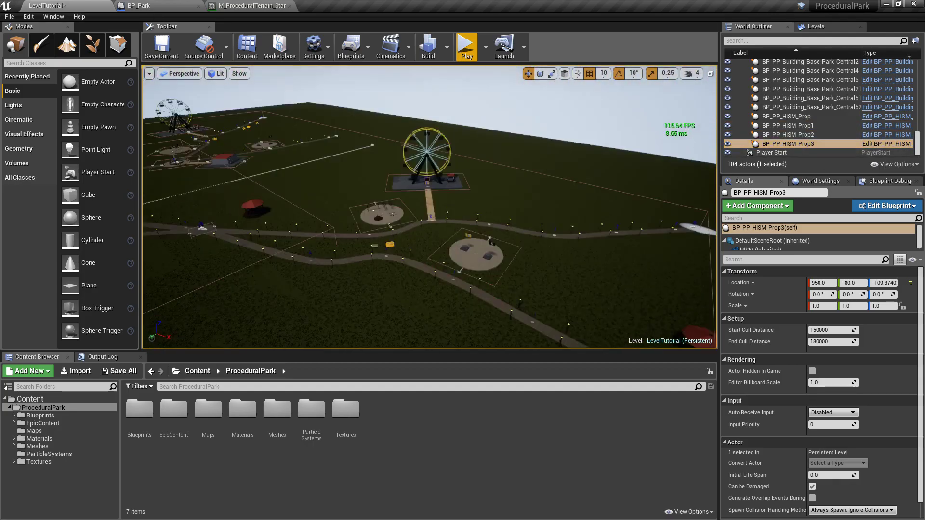
# Select BP_Park, run 1f Spawn Foliage repeatedly to fill the park with trees, and convert them with 2b Foliage A->HISM
pyautogui.press('w')
pyautogui.moveTo(504, 205); pyautogui.dragTo(409, 162, button='right')
pyautogui.press('s')
pyautogui.press('s')
pyautogui.press('a')
pyautogui.click(451, 151)
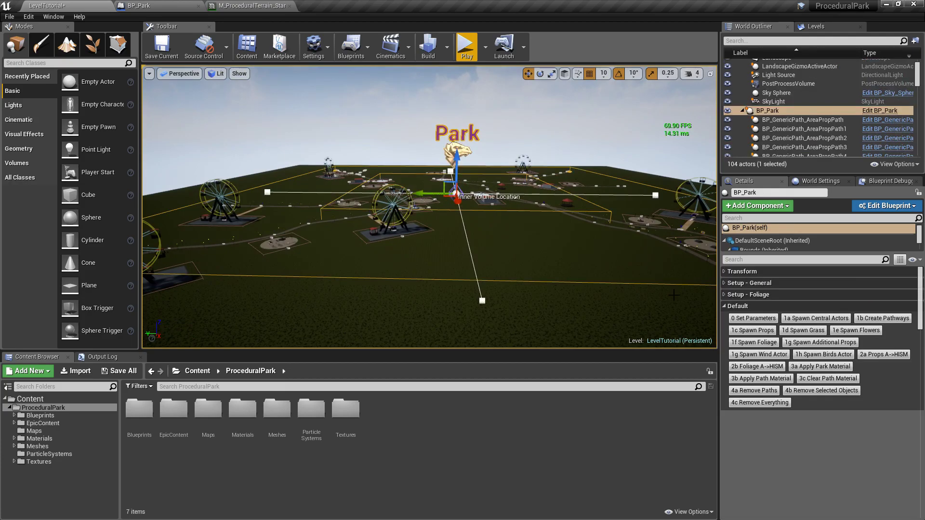
pyautogui.click(770, 343)
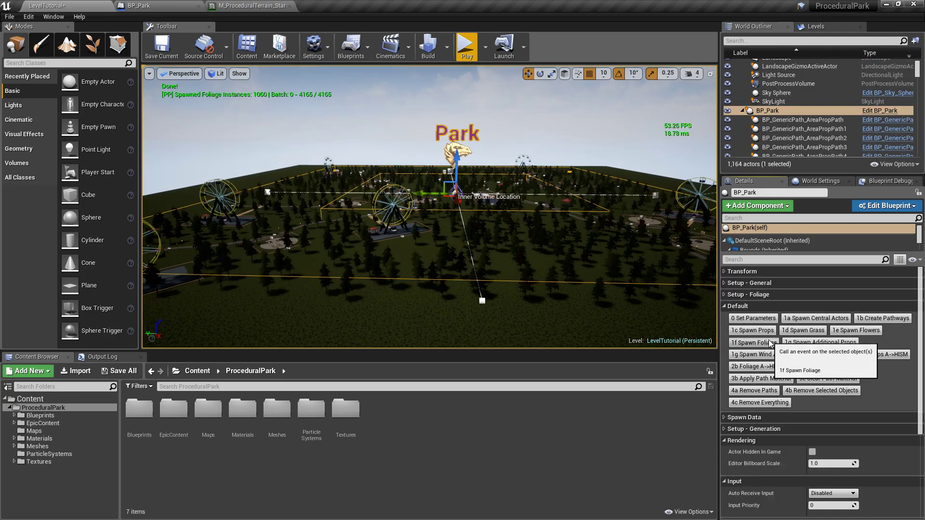
pyautogui.click(770, 343)
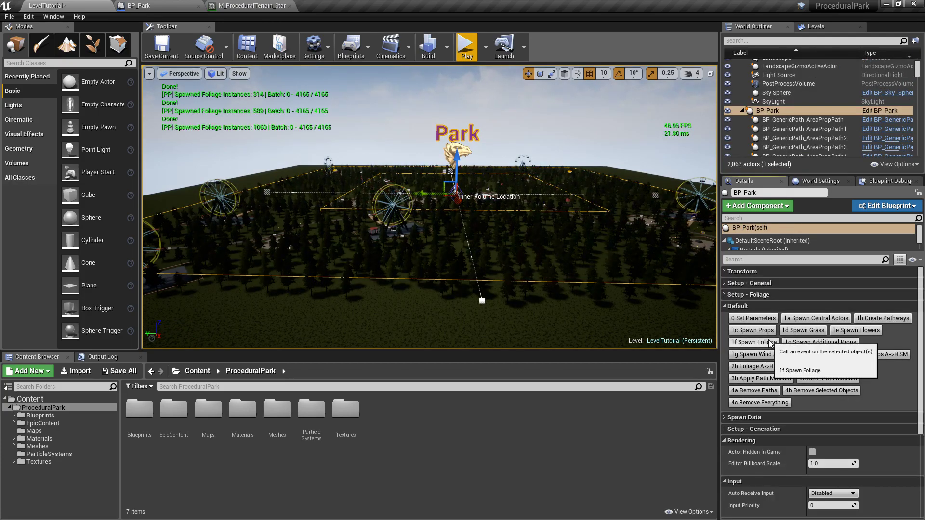
pyautogui.click(780, 370)
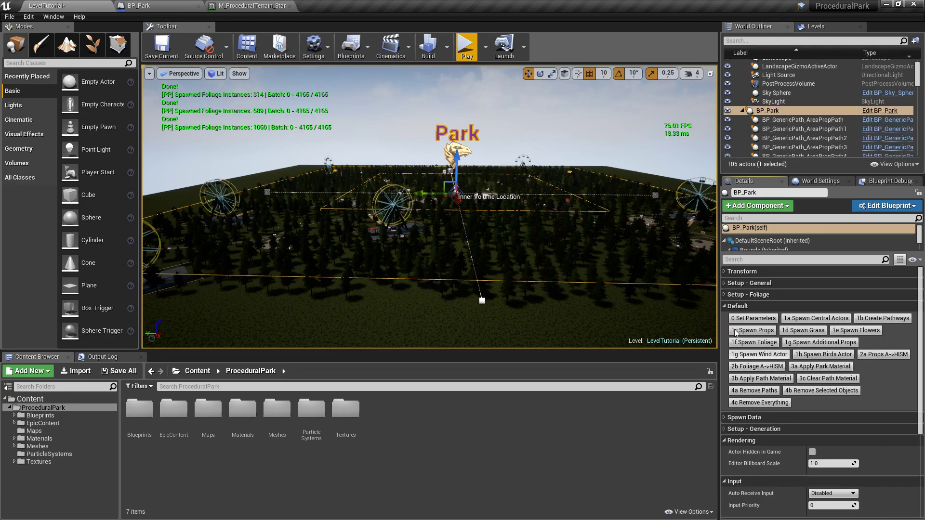
# Inspect the converted trees and props around the path's start, selecting the landscape and the gazebo group
pyautogui.moveTo(430, 207); pyautogui.dragTo(460, 224, button='right')
pyautogui.press('w')
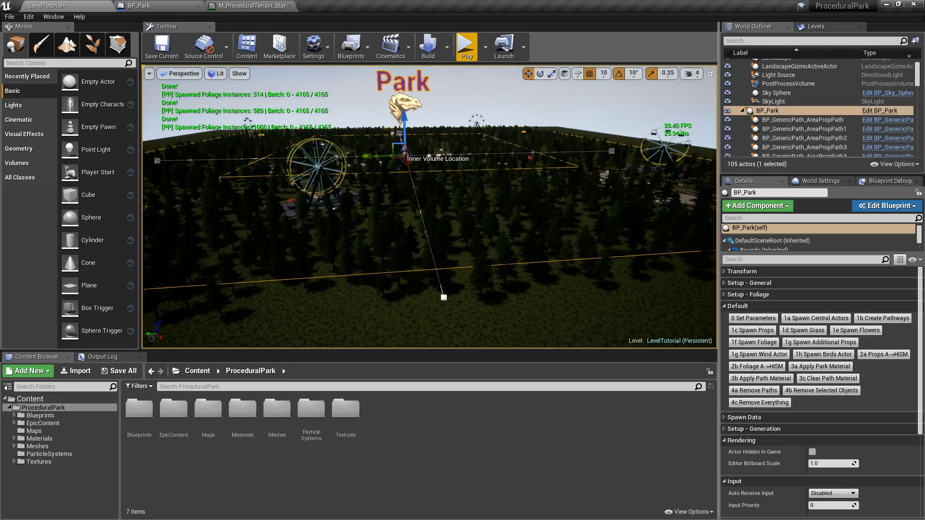
pyautogui.click(383, 229)
pyautogui.press('w')
pyautogui.moveTo(407, 251)
pyautogui.mouseDown(button='right')
pyautogui.moveTo(465, 243)
pyautogui.moveTo(434, 265)
pyautogui.moveTo(407, 251)
pyautogui.mouseUp(button='right')
pyautogui.click(401, 257)
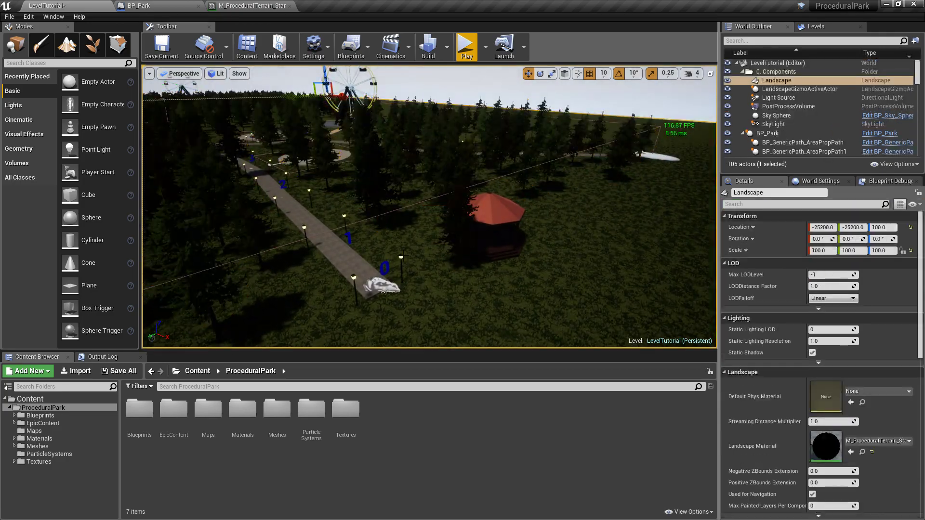
pyautogui.click(312, 218)
pyautogui.click(506, 211)
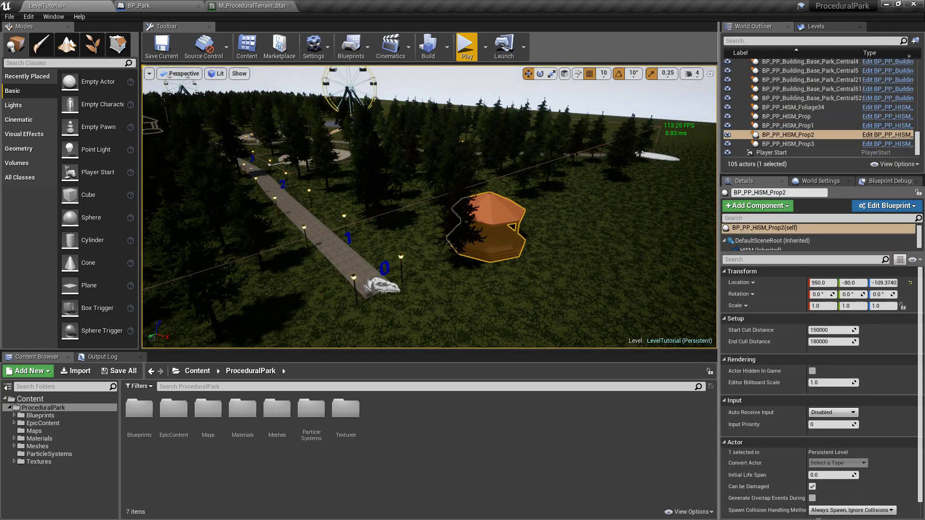
# Play-test the converted park full screen, running the character along the lamp-lit path, and end the session
pyautogui.press('w')
pyautogui.moveTo(506, 212); pyautogui.dragTo(409, 178, button='right')
pyautogui.press('s')
pyautogui.press('w')
pyautogui.press('w')
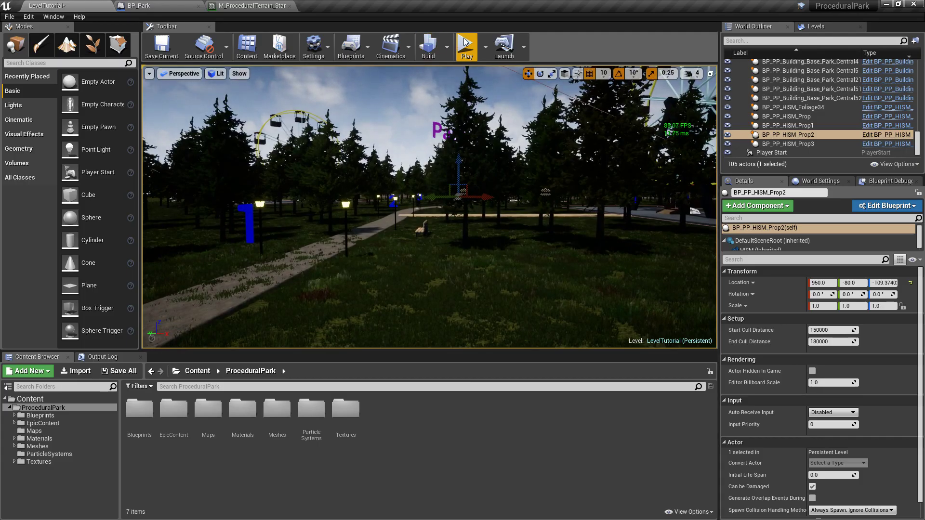
pyautogui.click(466, 43)
pyautogui.press('F11')
pyautogui.click(466, 43)
pyautogui.press('a')
pyautogui.press('w')
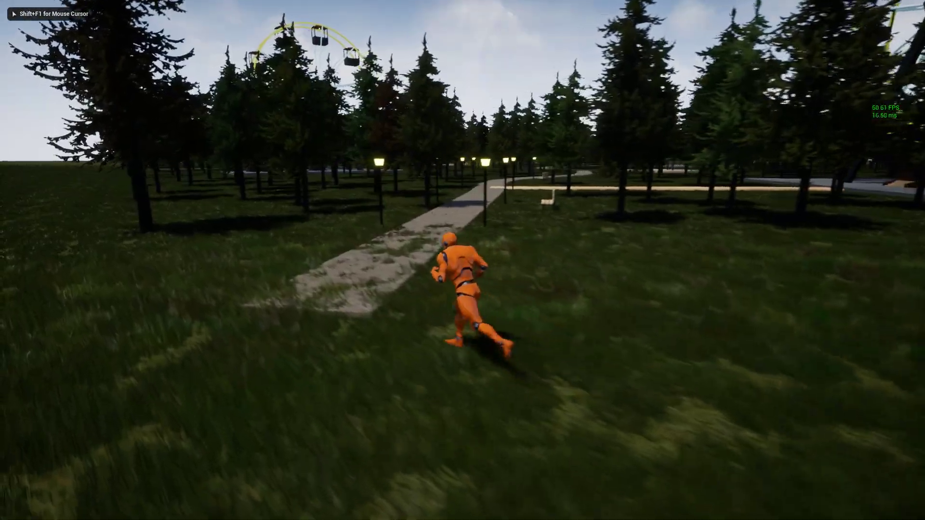
pyautogui.press('w')
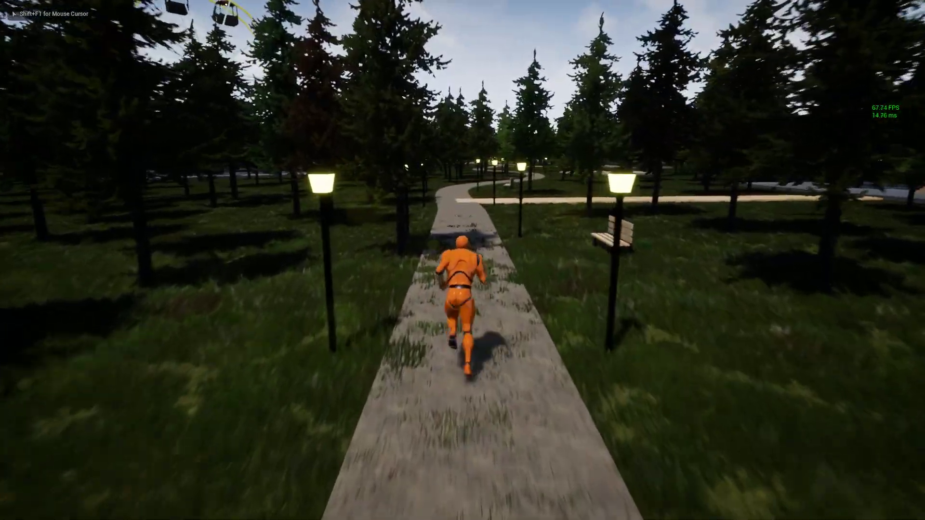
pyautogui.press('Escape')
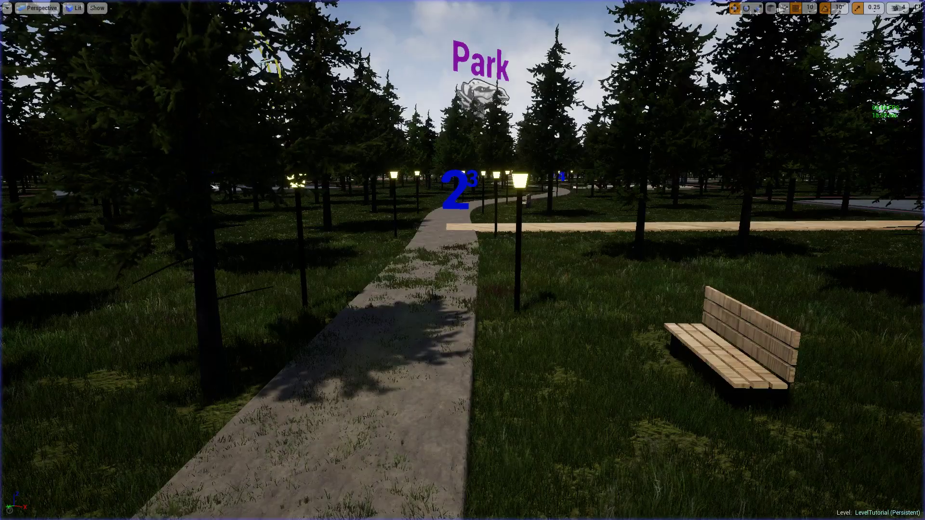
# Return the viewport to its normal size, select BP_Park and clear the generated park with 4c Remove Everything
pyautogui.press('s')
pyautogui.moveTo(463, 260); pyautogui.dragTo(318, 272, button='right')
pyautogui.press('d')
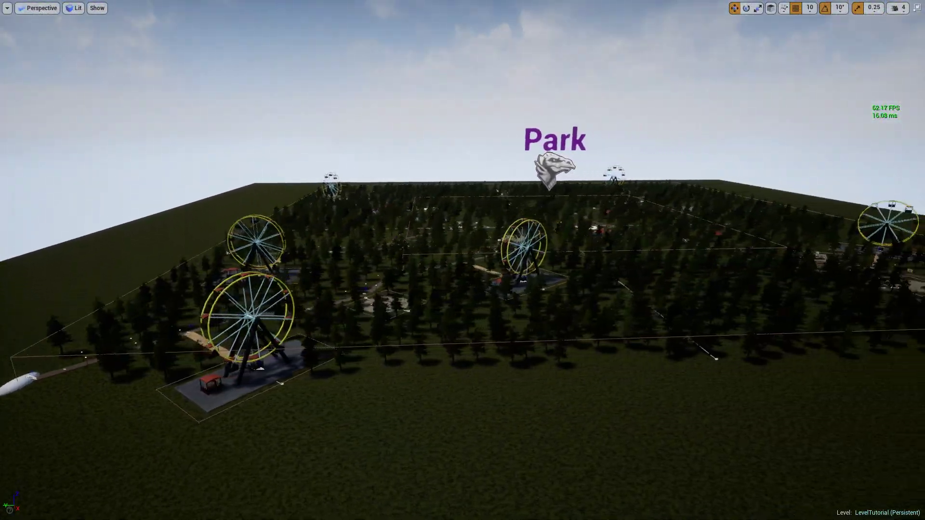
pyautogui.press('F11')
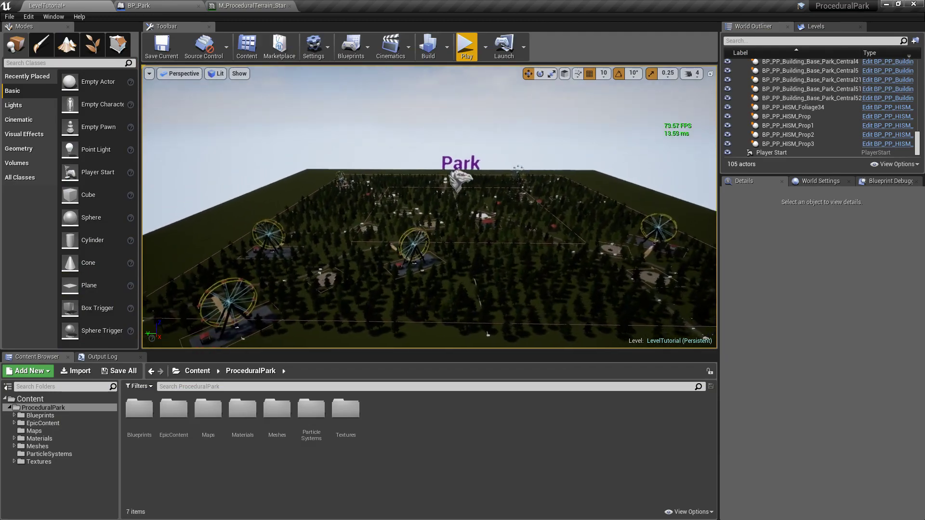
pyautogui.moveTo(473, 172); pyautogui.dragTo(473, 171, button='right')
pyautogui.press('d')
pyautogui.click(455, 165)
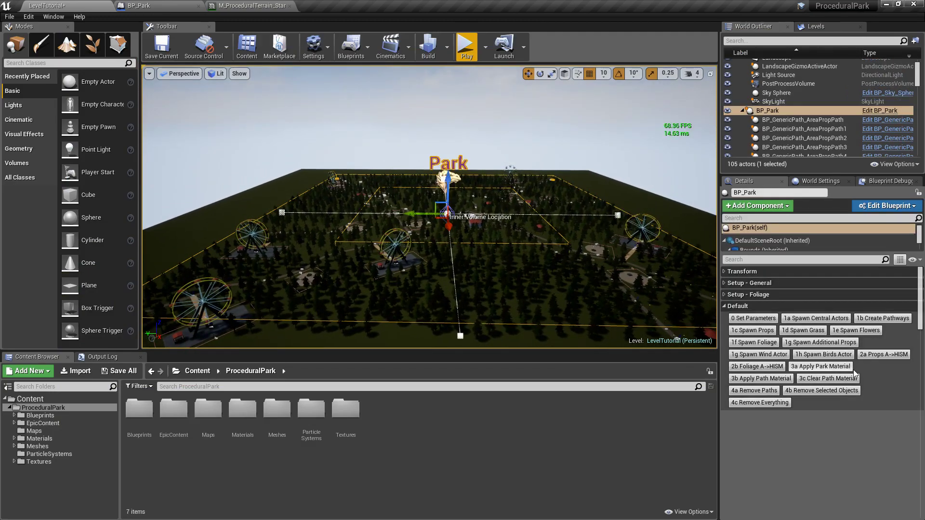
pyautogui.click(760, 402)
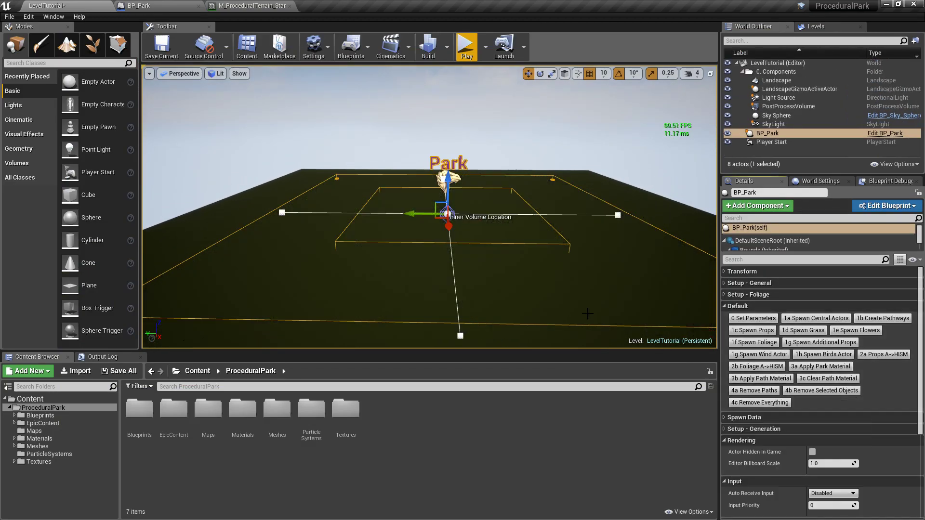
# Save all modified content, including the LevelTutorial map
pyautogui.click(118, 371)
pyautogui.click(533, 355)
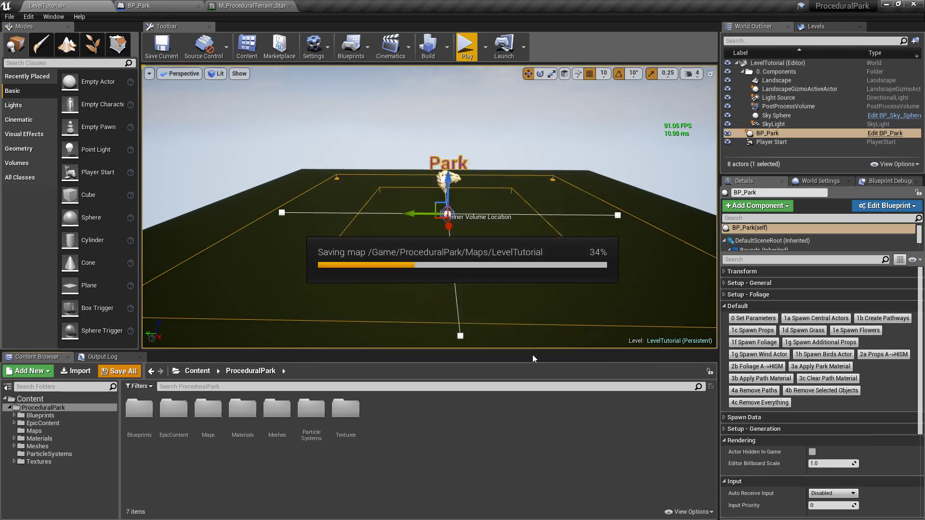
pyautogui.moveTo(430, 207); pyautogui.dragTo(422, 210, button='right')
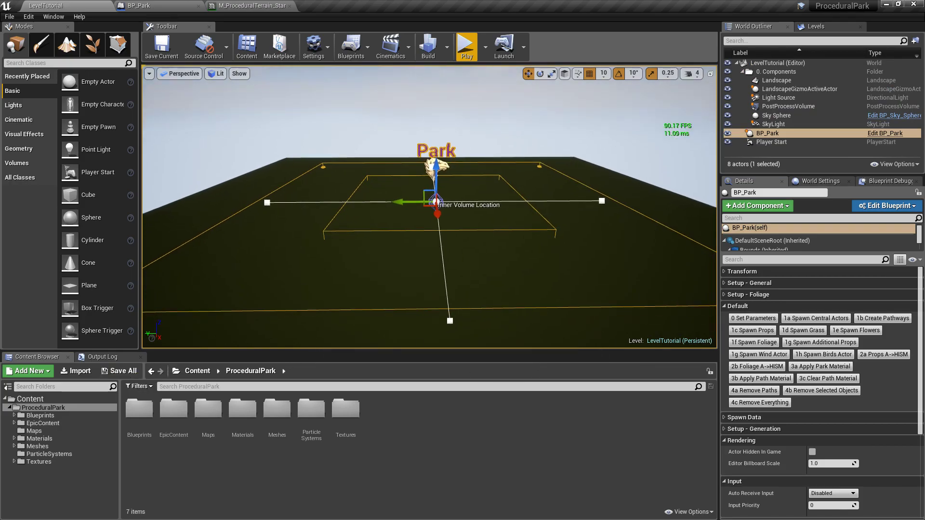